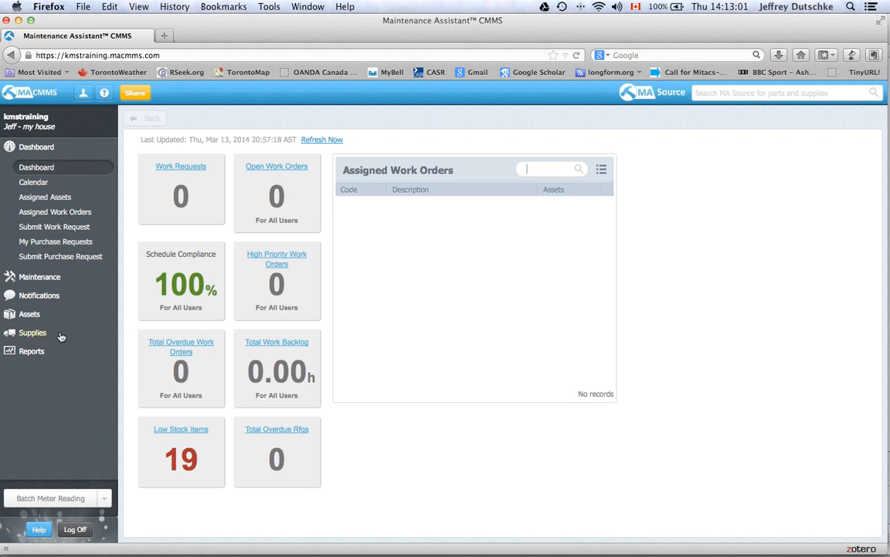
- Go from Work Orders to the empty Scheduled Maintenance list
left_click(40, 277)
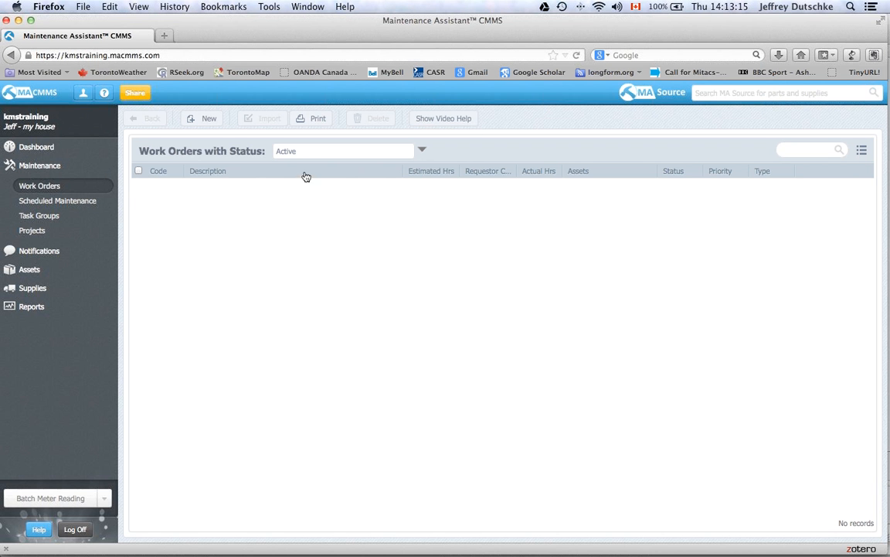
left_click(87, 201)
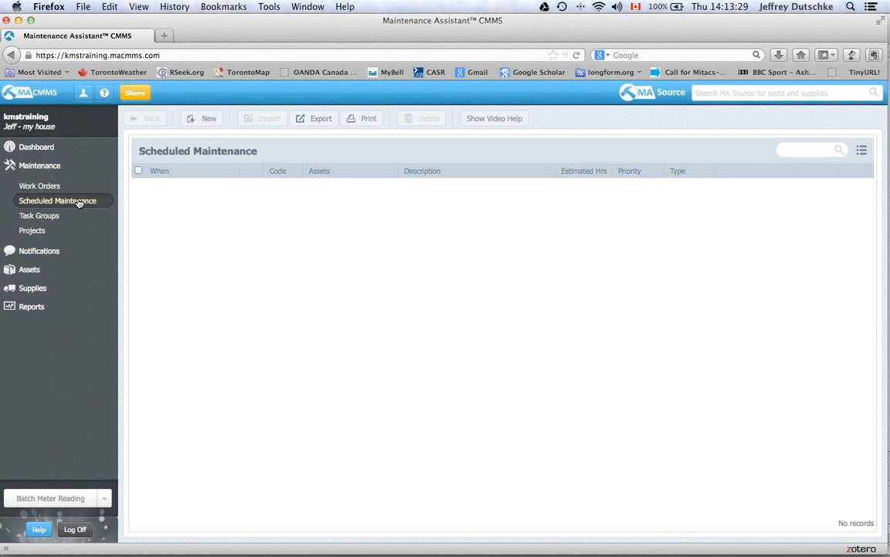
- Create new scheduled maintenance record SM94 for asset My kitchen (A264)
left_click(200, 120)
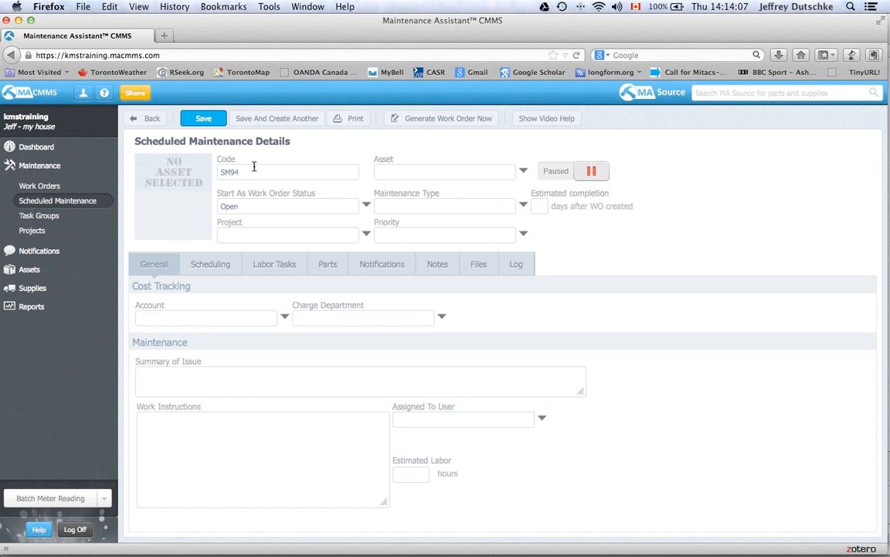
left_click(523, 173)
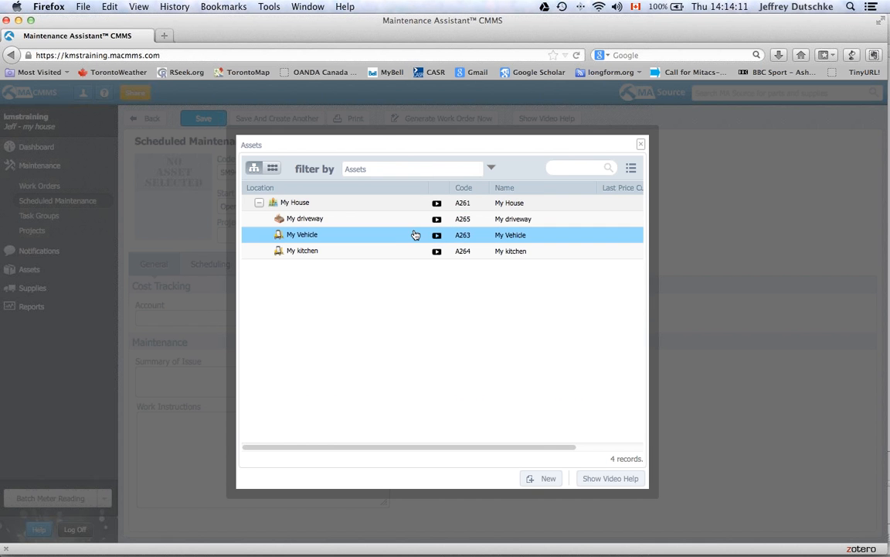
left_click(405, 251)
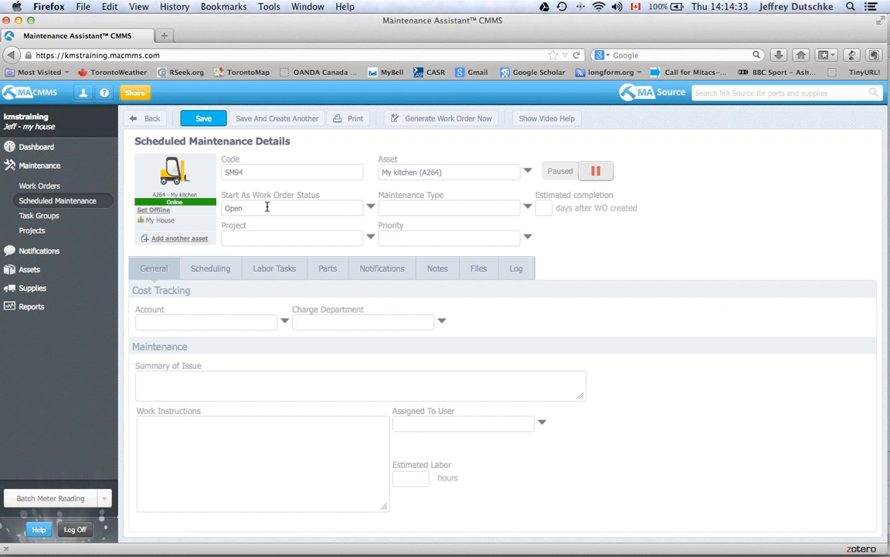
- Give SM94 maintenance type Cleaning and priority High, leaving its status unchanged
left_click(370, 209)
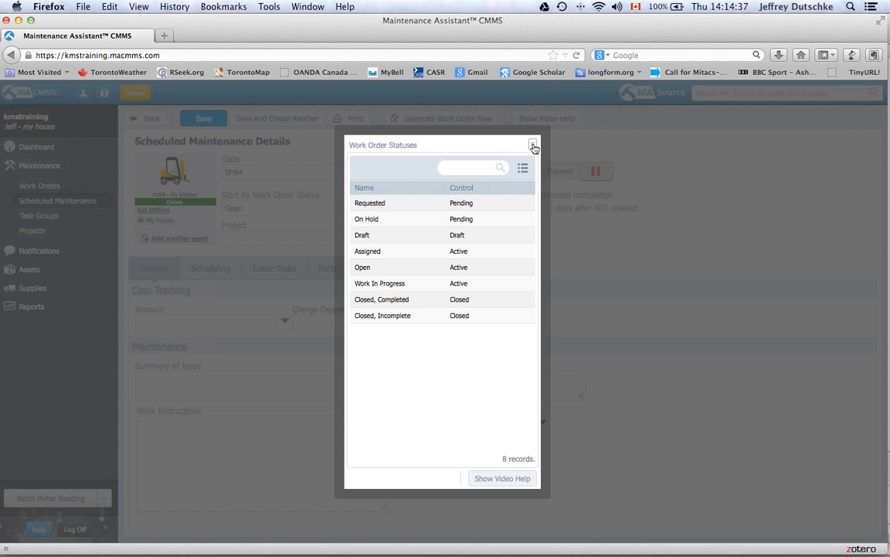
left_click(534, 146)
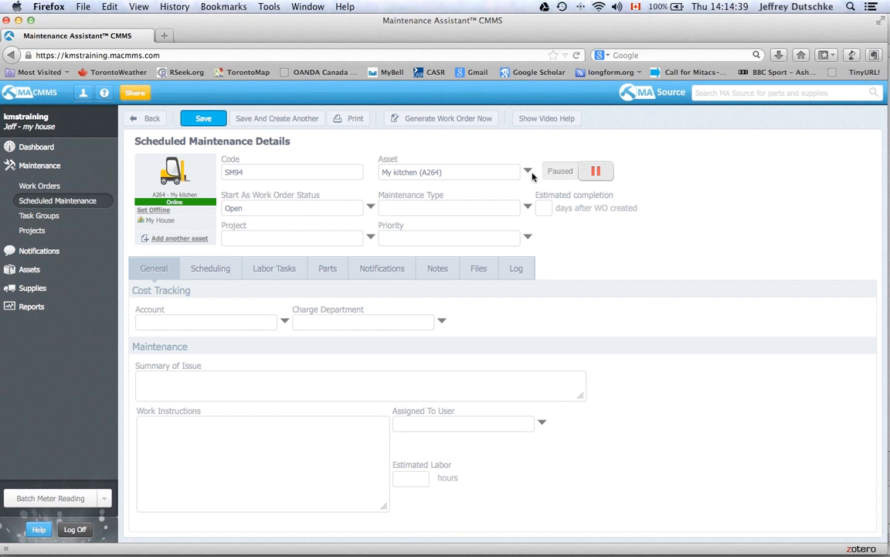
left_click(527, 209)
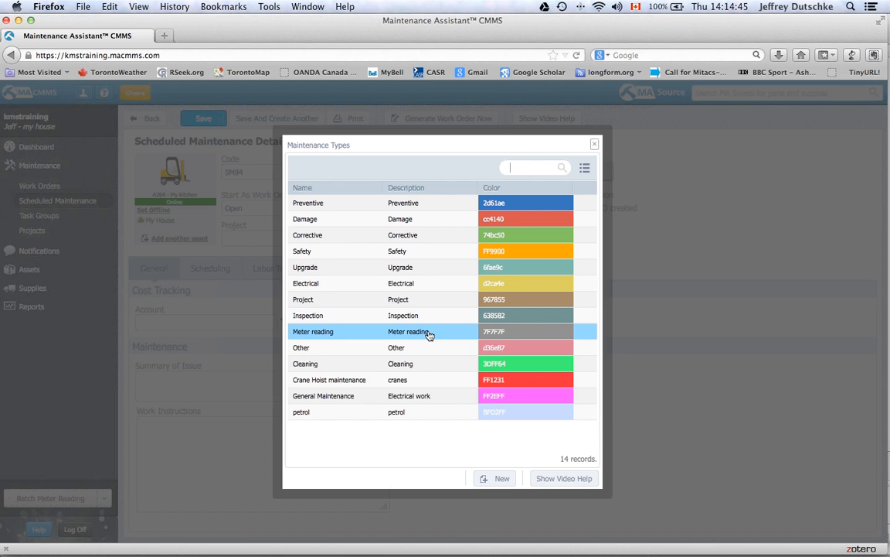
left_click(413, 365)
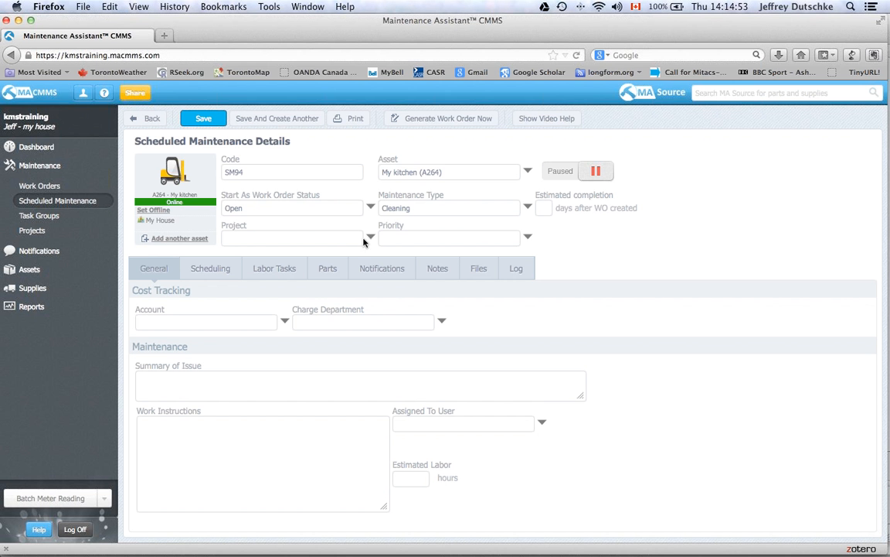
left_click(529, 240)
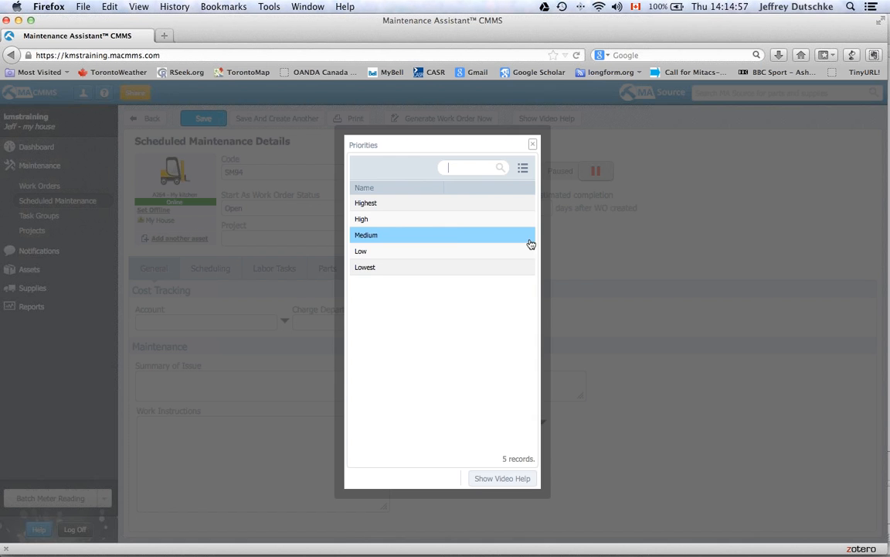
left_click(447, 225)
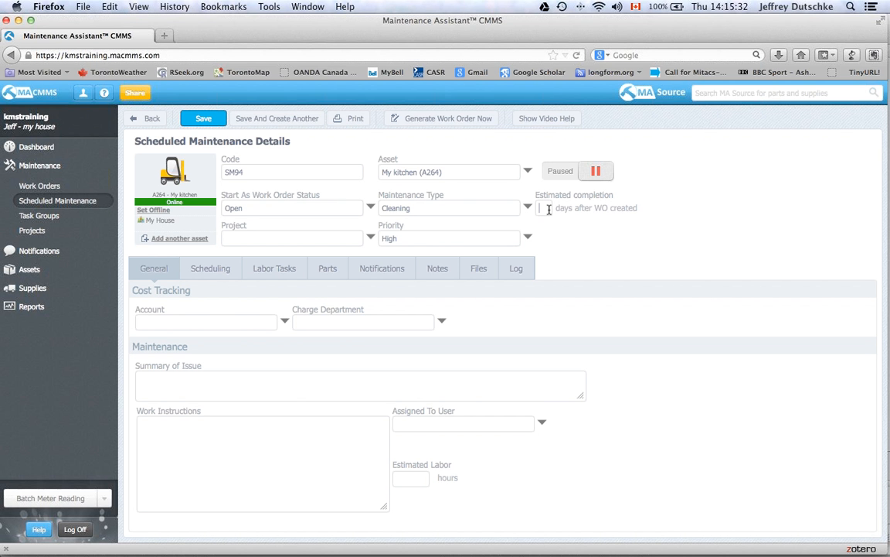
- Set estimated completion to 2 days and summary 'Perfom the weekly clean of the kitchen', saving SM94
type("2")
left_click(214, 120)
type("Perfom the weekly cl")
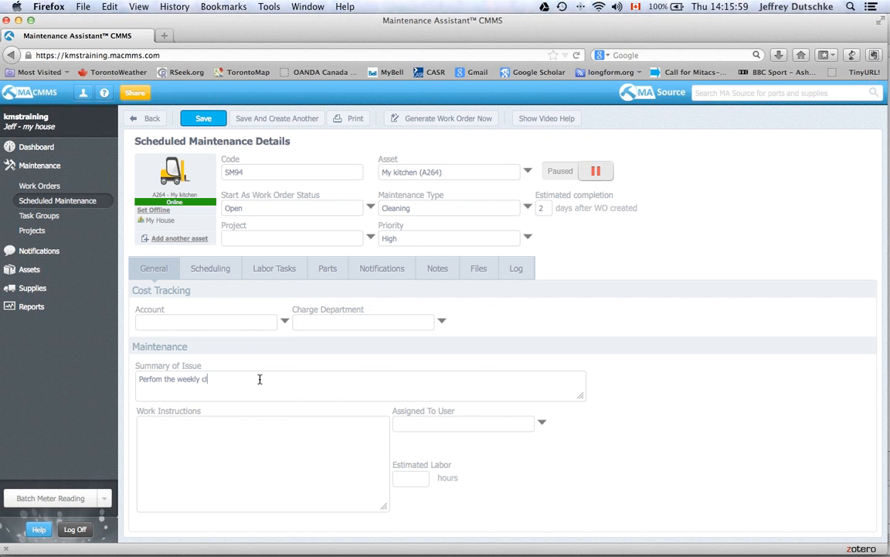
type("ean of the kitchen")
left_click(203, 119)
- Add labor task 'clean the cupboards' assigned to the Technicians group
left_click(263, 268)
left_click(256, 314)
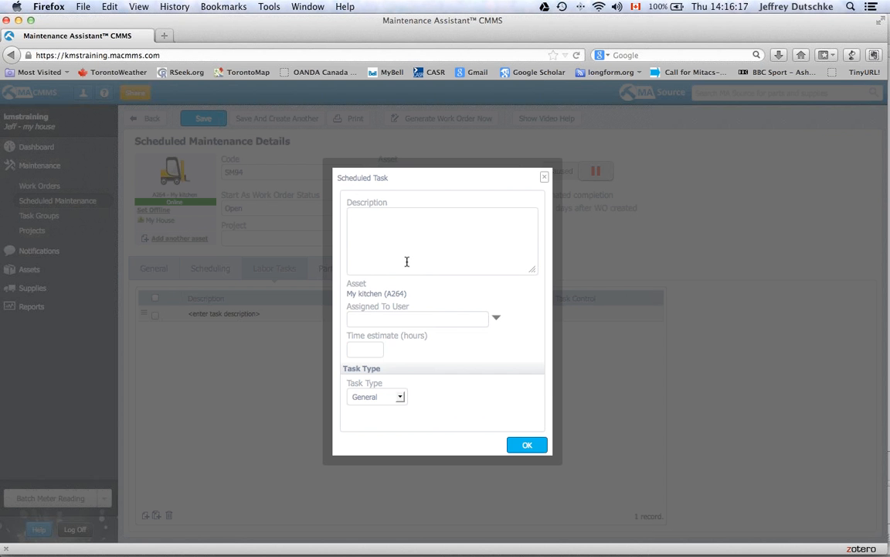
type("cle")
key("BackSpace")
key("BackSpace")
type("lean the cupboards")
left_click(496, 321)
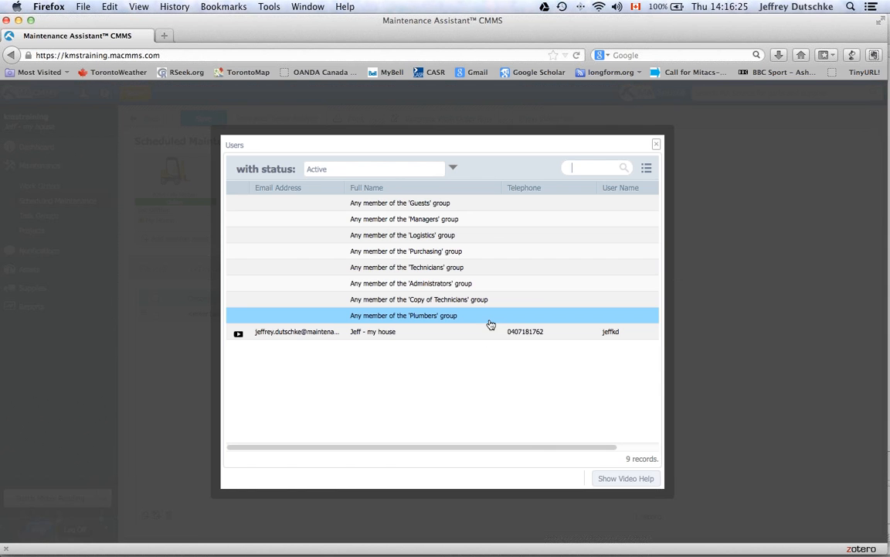
key("Up")
key("Up")
key("Up")
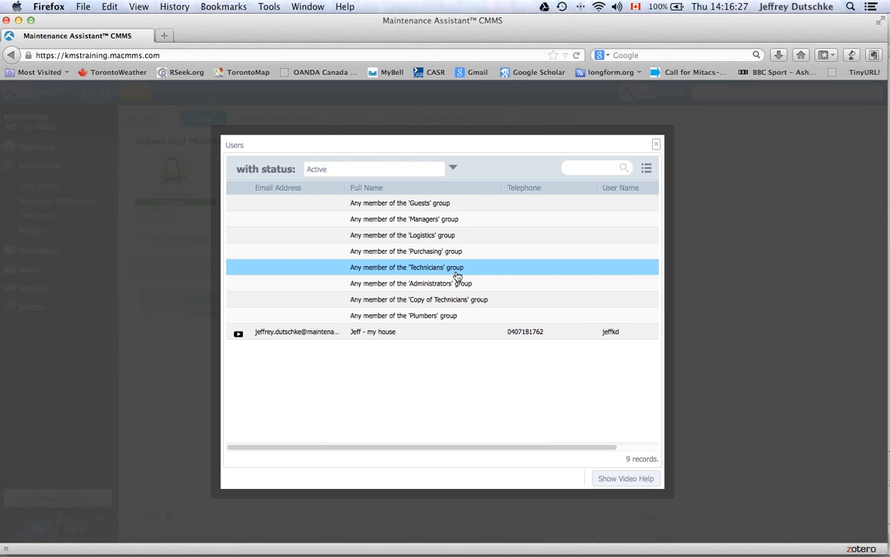
left_click(452, 269)
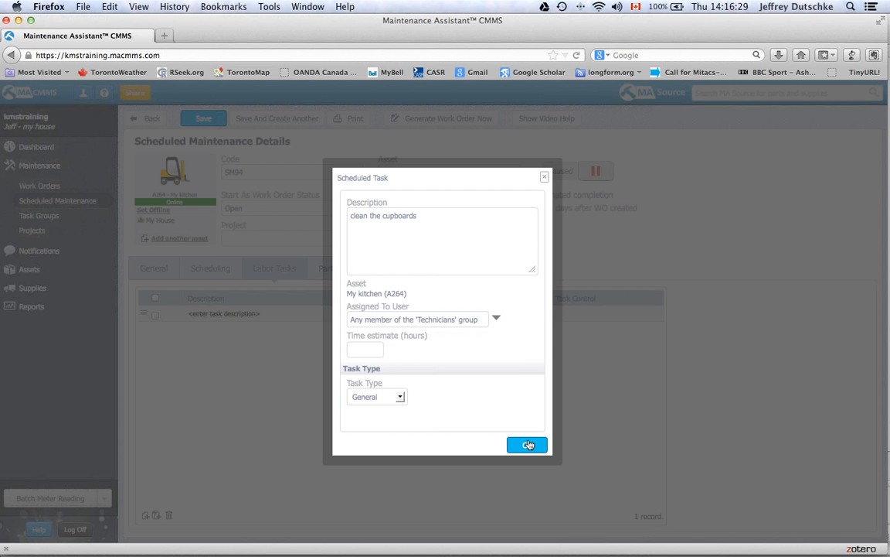
left_click(496, 320)
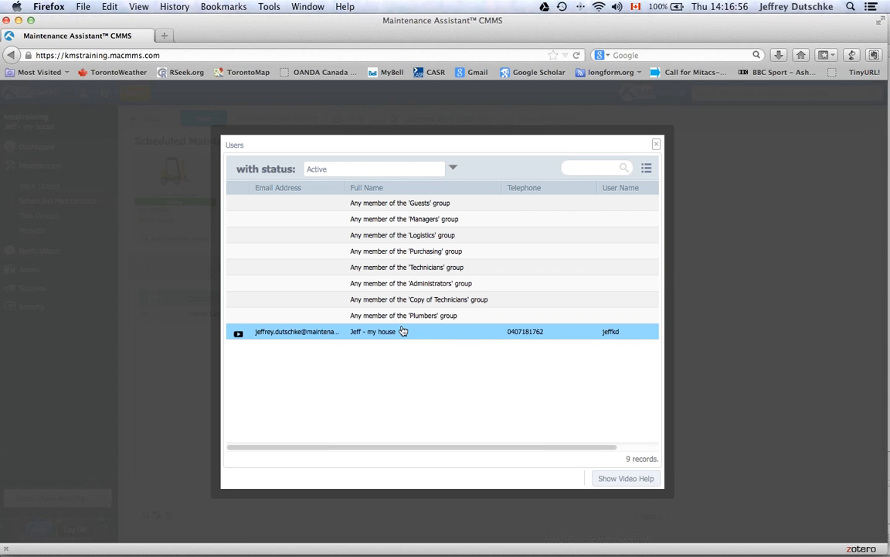
left_click(431, 270)
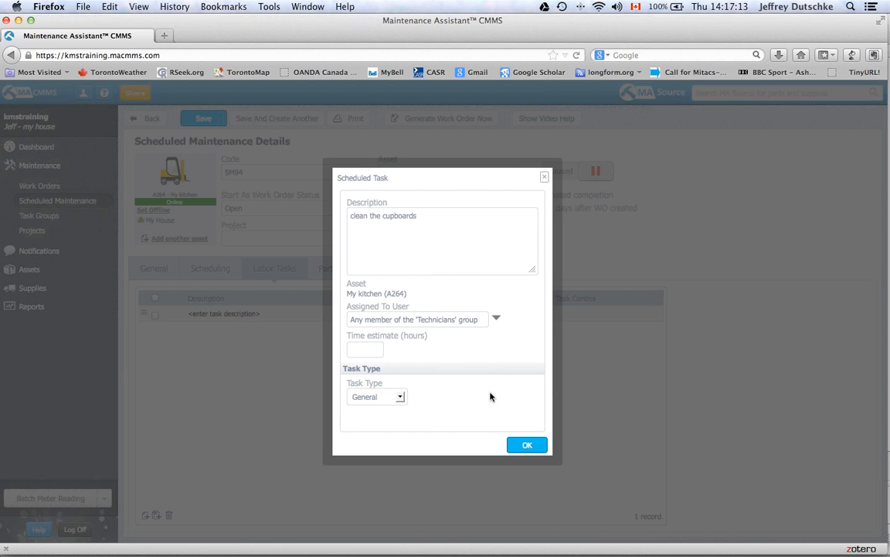
left_click(523, 446)
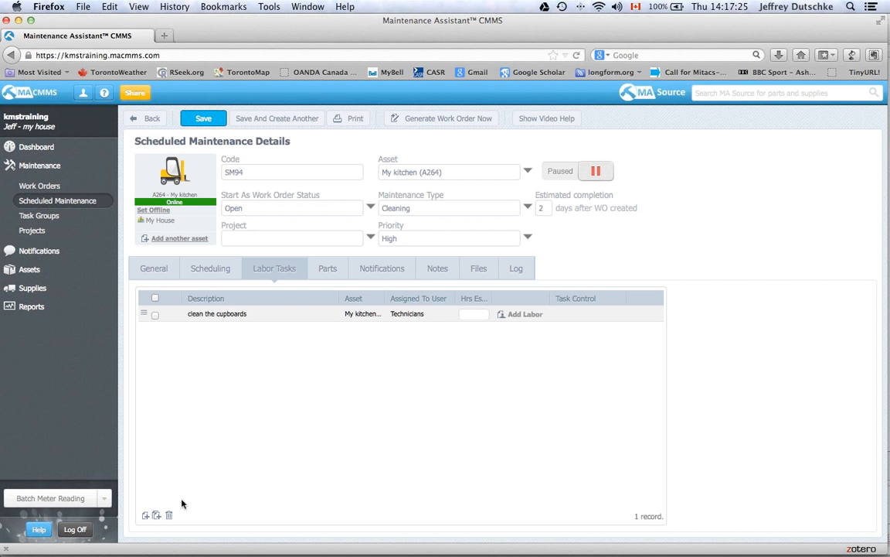
- Add a 1-hour 'clean the floor' labor task for Technicians and save SM94
left_click(146, 515)
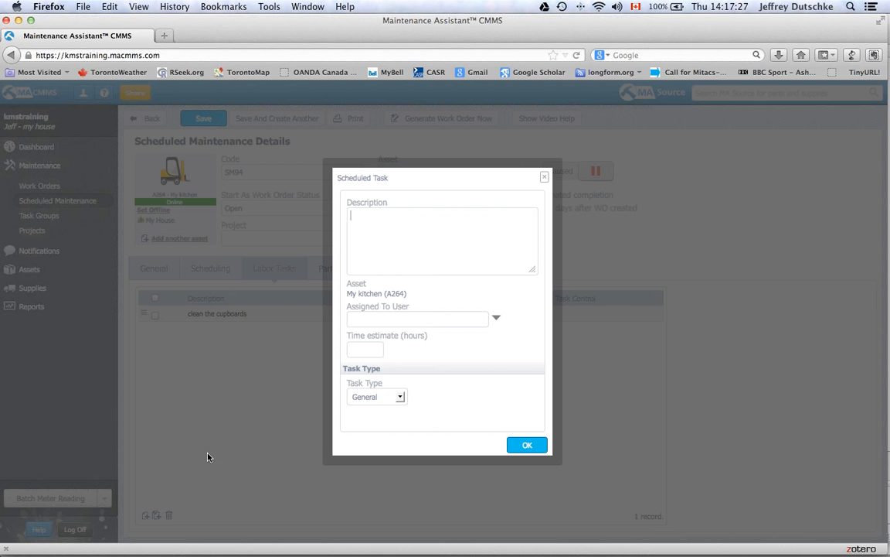
left_click(425, 253)
type("clean the floor")
left_click(370, 352)
type("1")
left_click(497, 321)
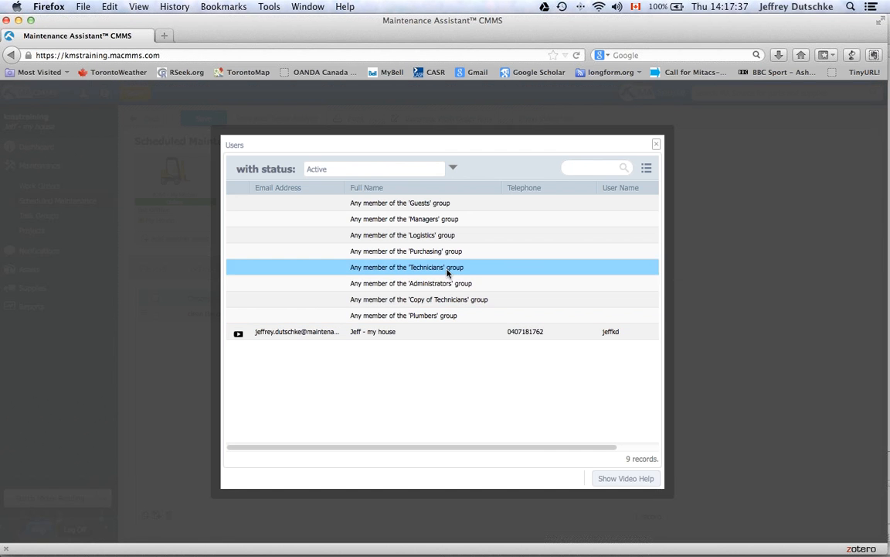
left_click(448, 268)
left_click(526, 445)
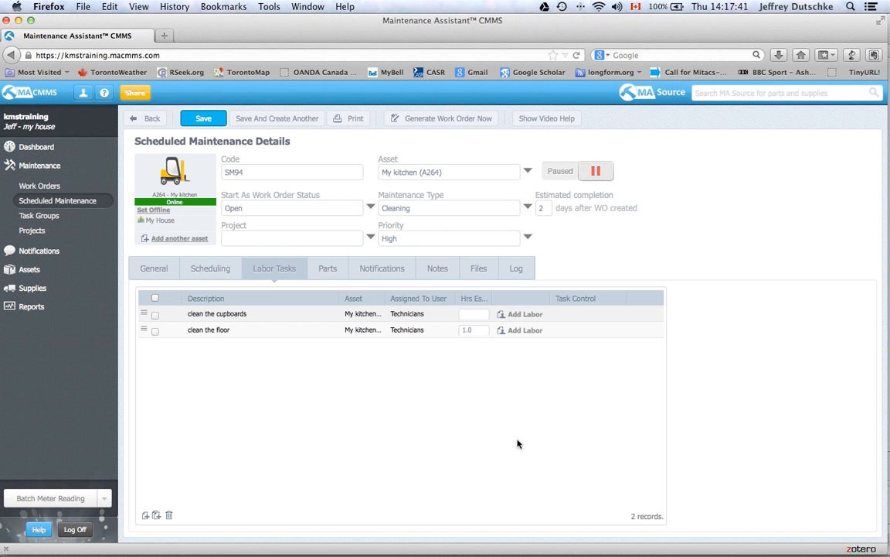
left_click(217, 118)
left_click(155, 267)
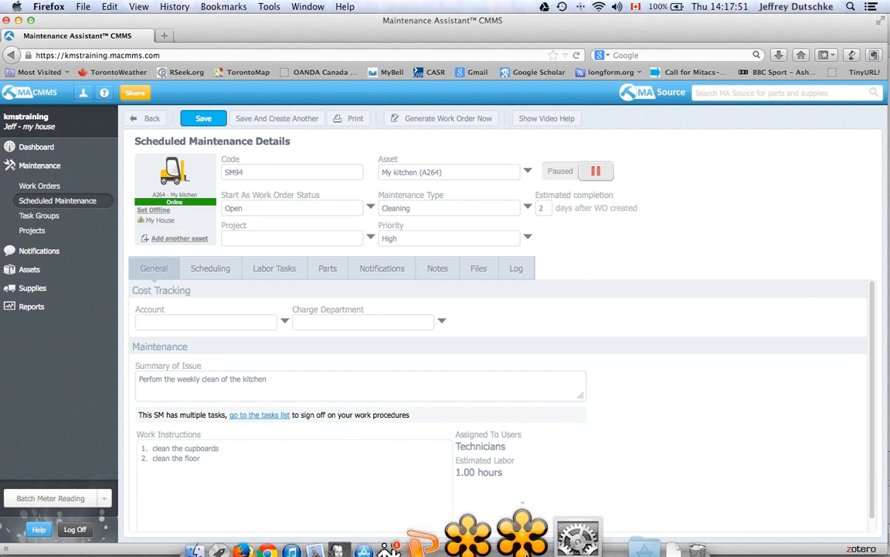
left_click(530, 531)
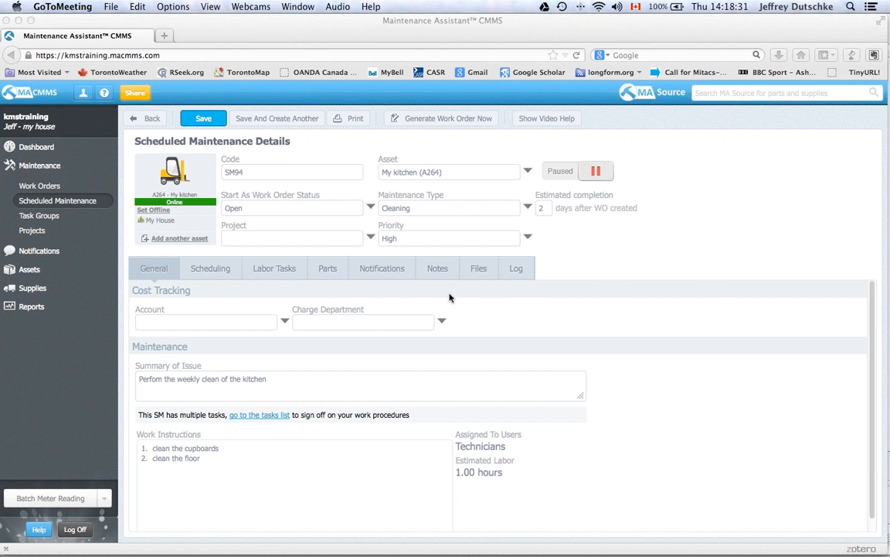
- Review SM94's labor tasks and parts, ending on notifications listing the Technicians group
left_click(283, 269)
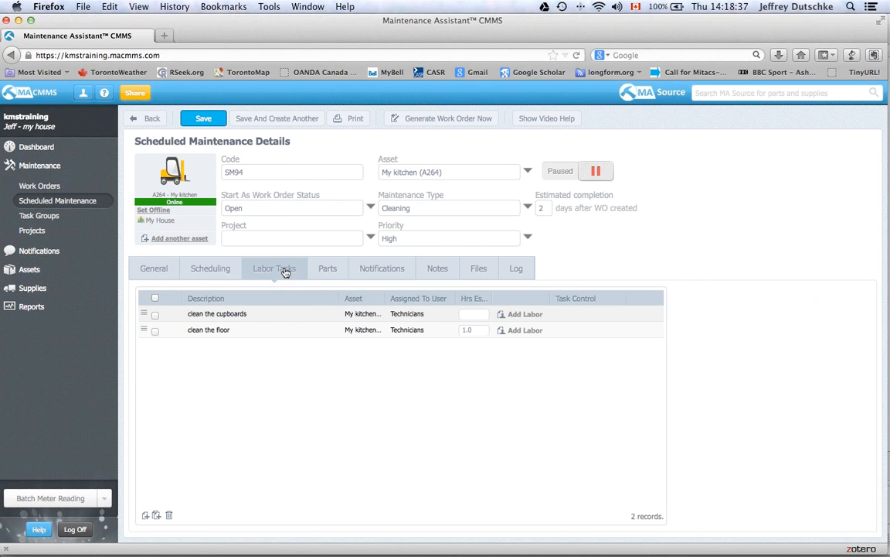
left_click(324, 275)
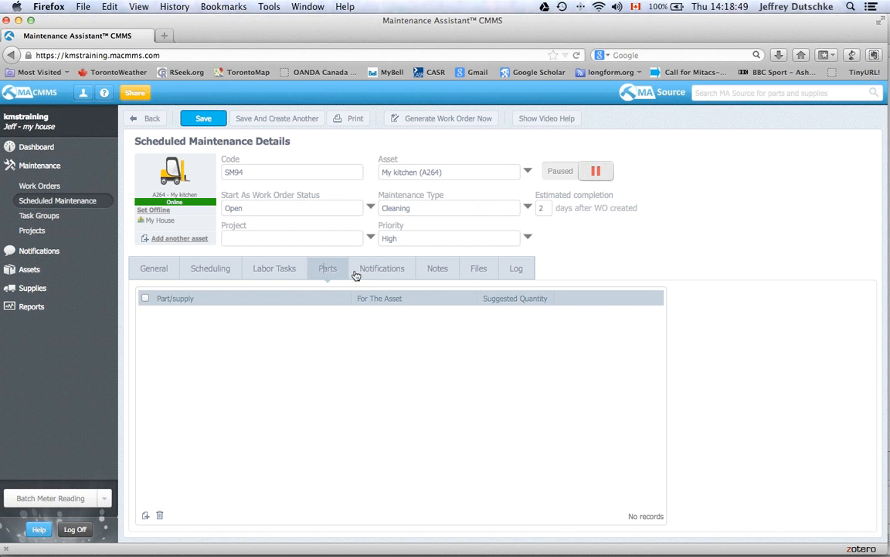
left_click(380, 276)
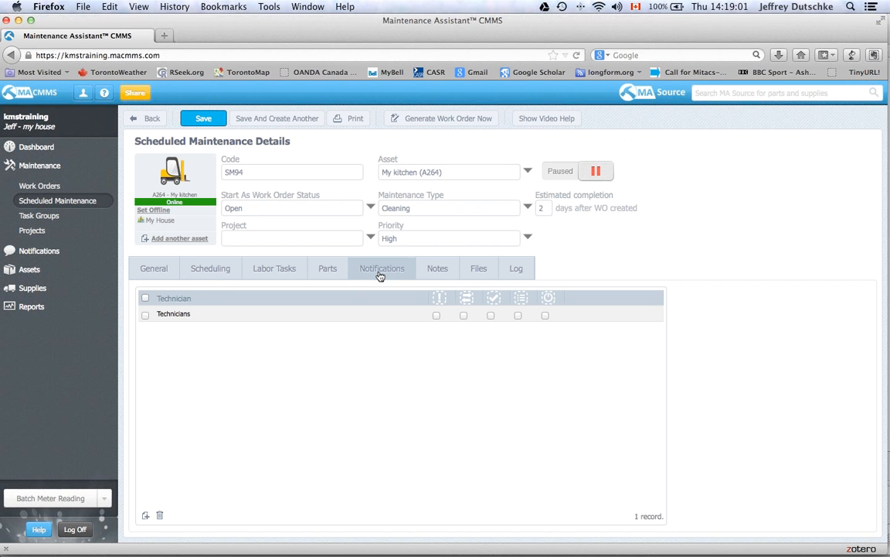
- Add the Managers group as a notification recipient on work order assignment
left_click(145, 516)
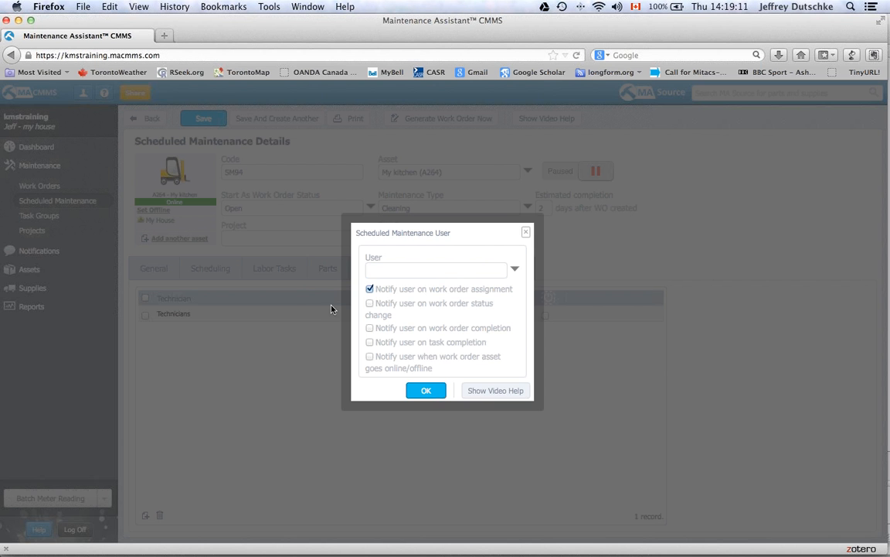
left_click(514, 272)
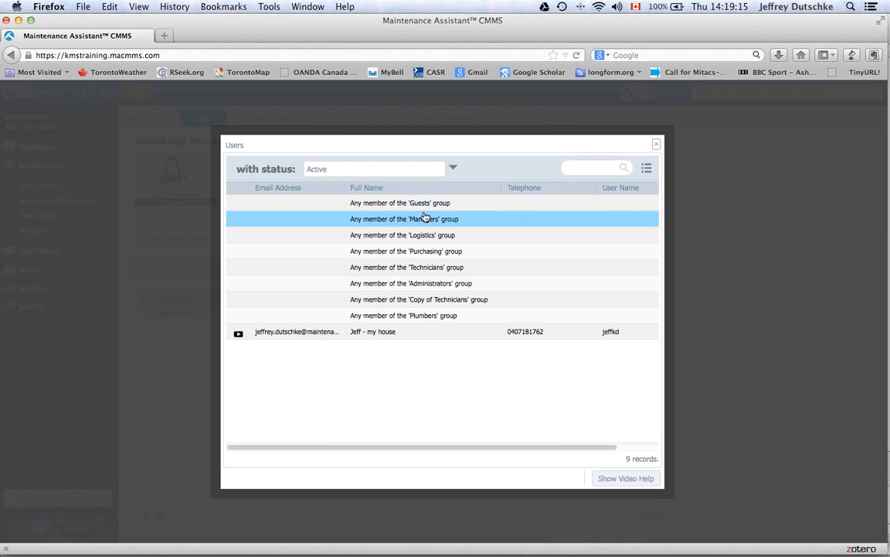
left_click(386, 218)
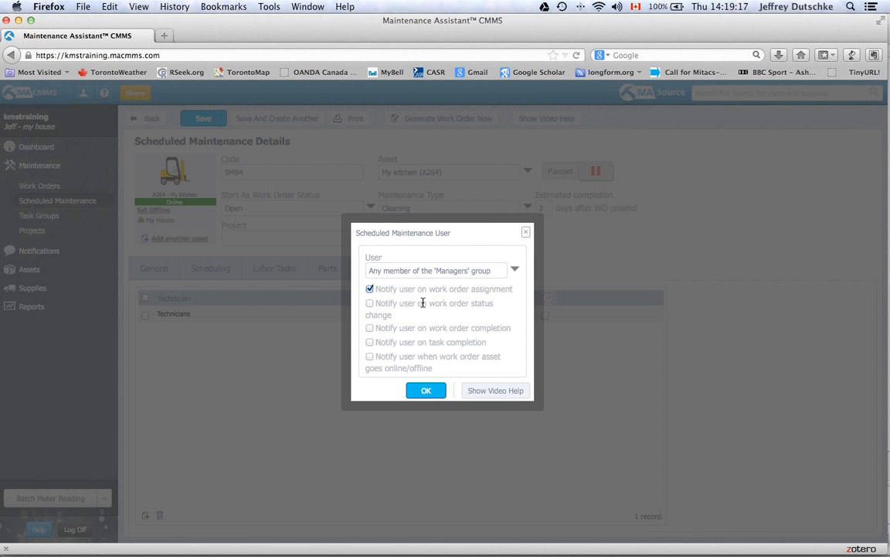
left_click(426, 390)
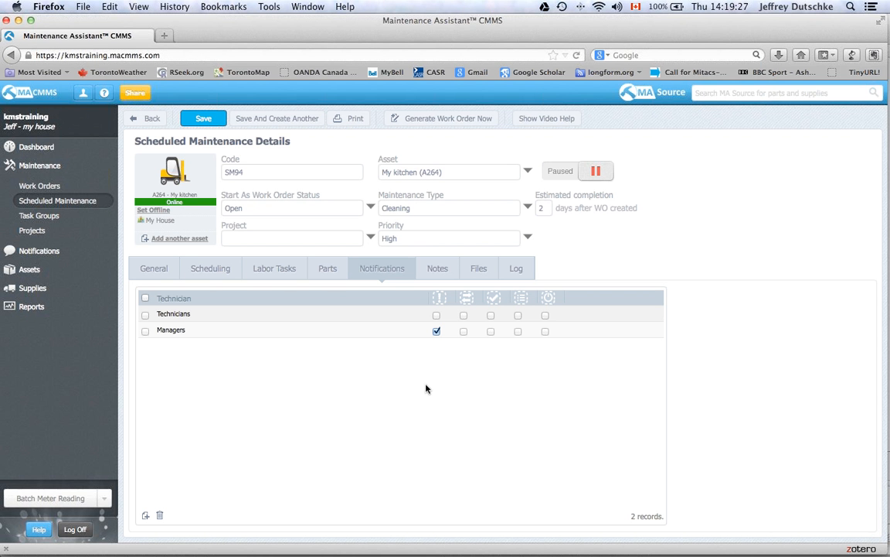
left_click(433, 277)
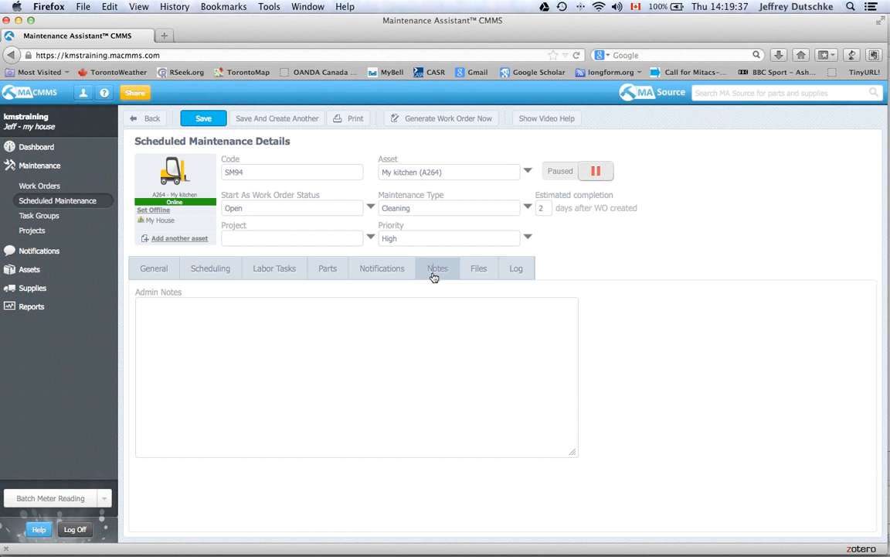
- Look over SM94's admin notes, files and work order log, then save from General
left_click(405, 306)
left_click(479, 270)
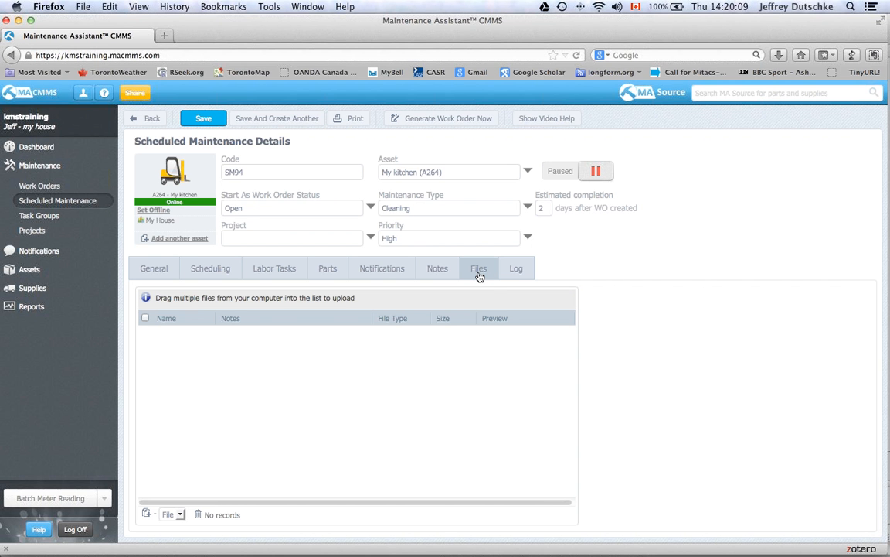
left_click(513, 278)
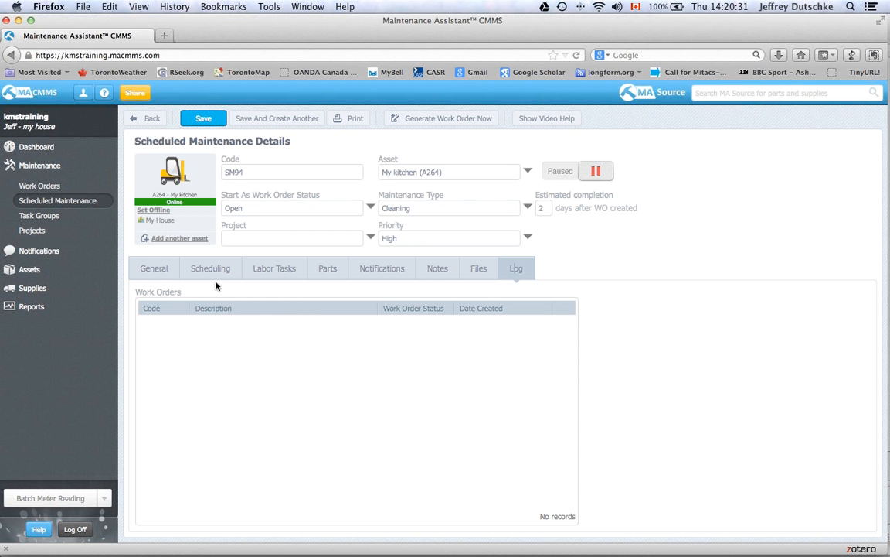
left_click(161, 269)
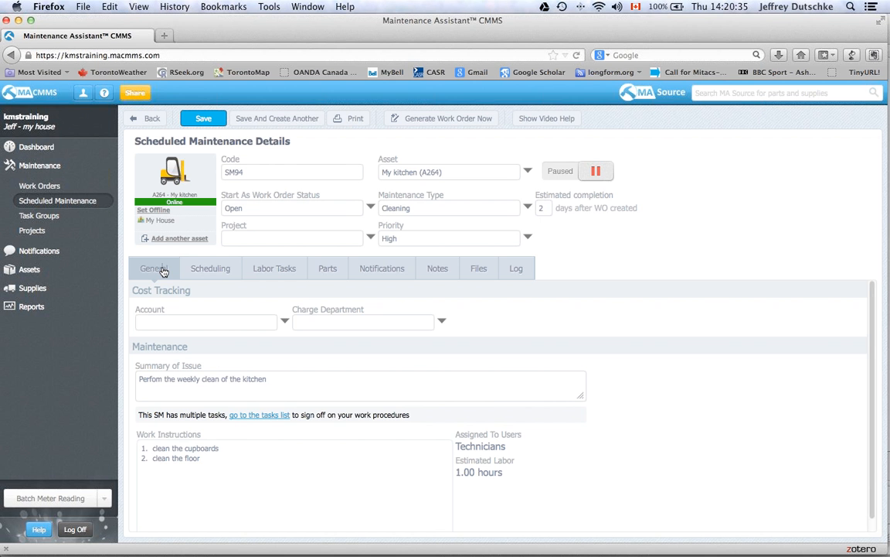
left_click(204, 121)
key("super+Tab")
key("super+Tab")
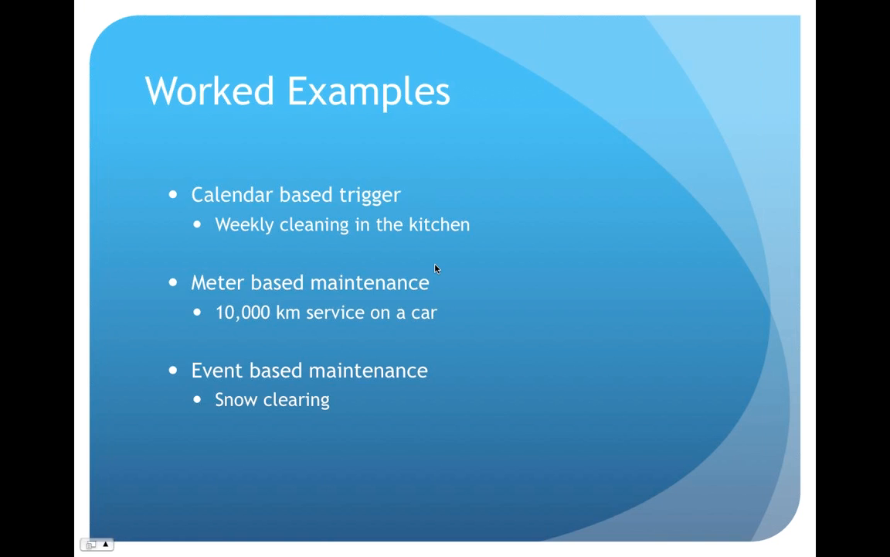
left_click(468, 285)
key("Left")
key("Left")
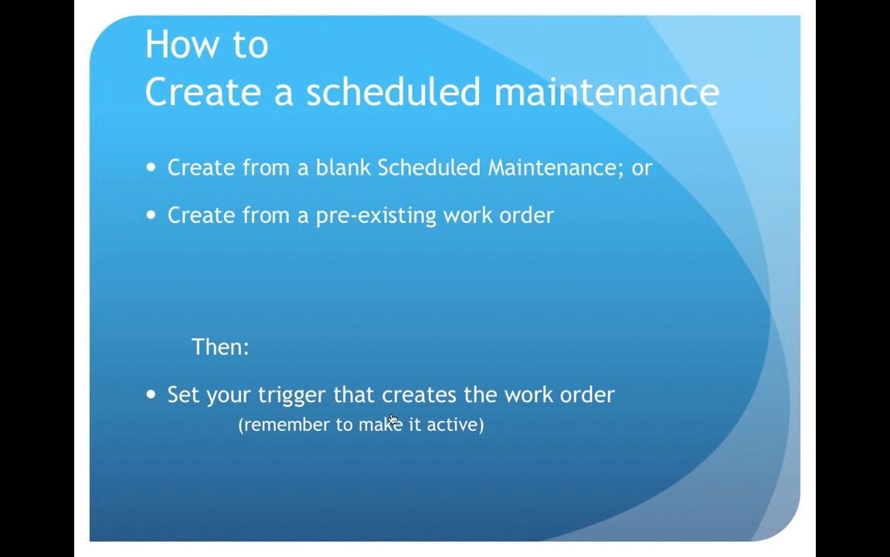
key("super+Tab")
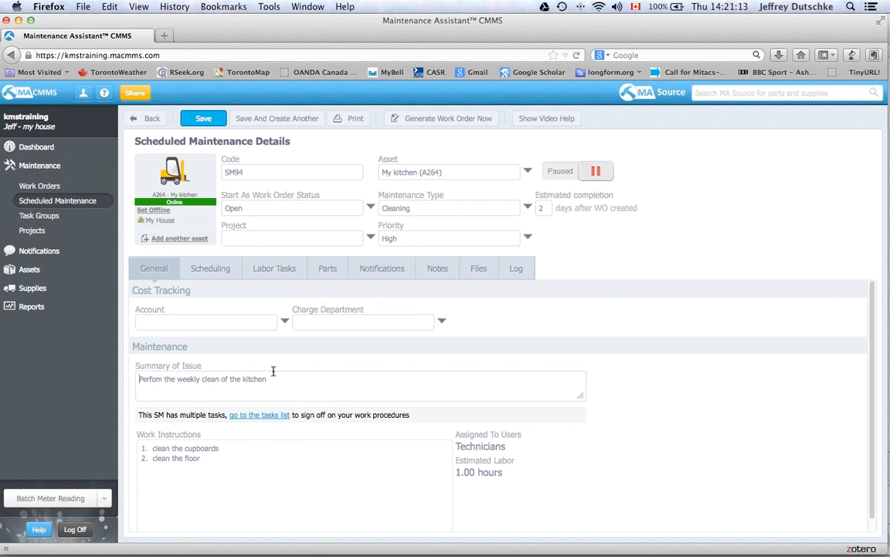
- Create a new trigger from SM94's Scheduling tab, defaulting to daily from Mar 13, 2014
left_click(220, 272)
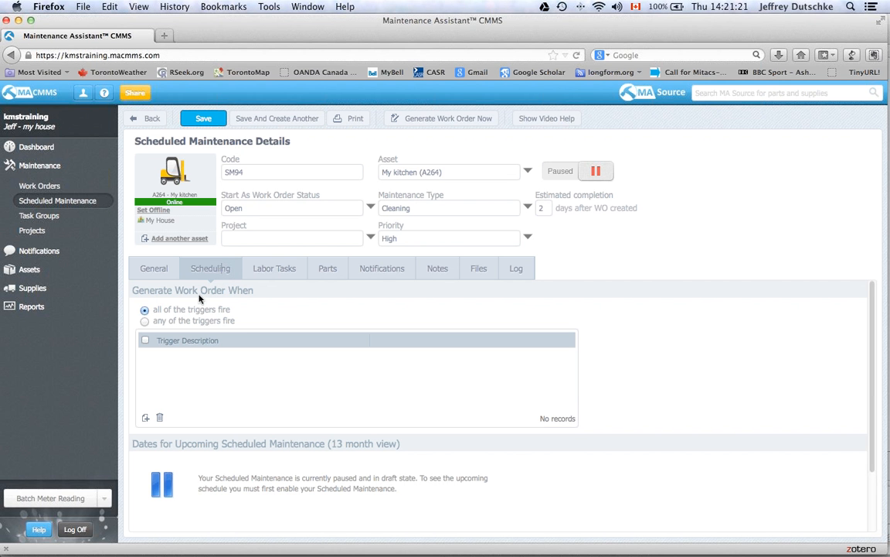
left_click(146, 420)
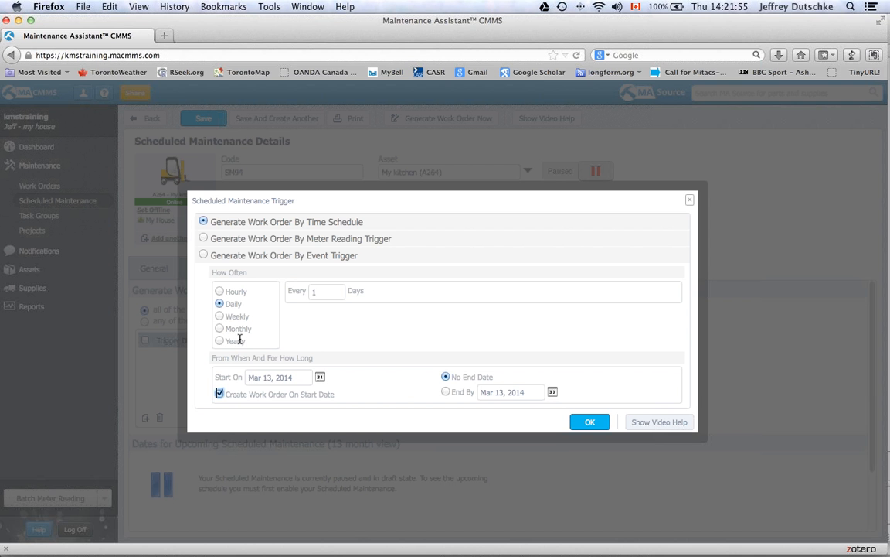
- Compare hourly, daily, monthly (day 13) and yearly (March 13) repeats, then choose weekly
left_click(219, 292)
left_click(219, 306)
left_click(219, 329)
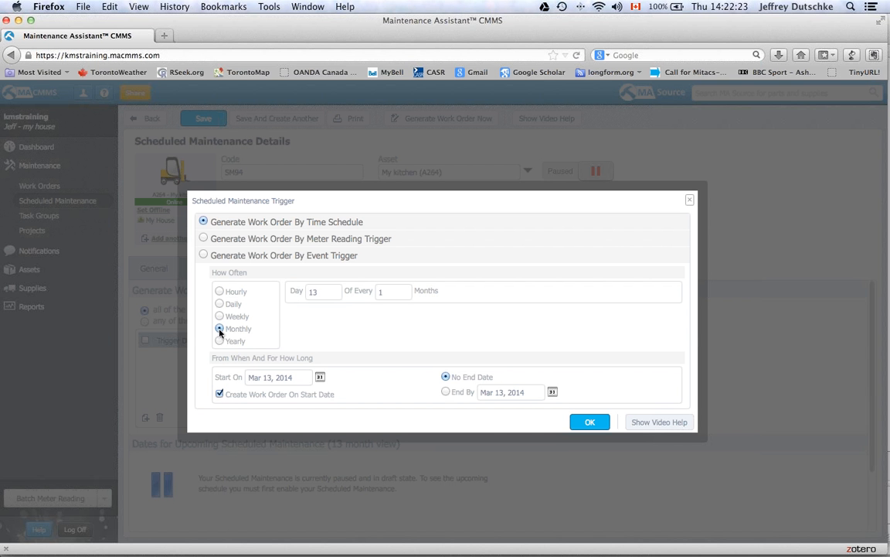
left_click(221, 341)
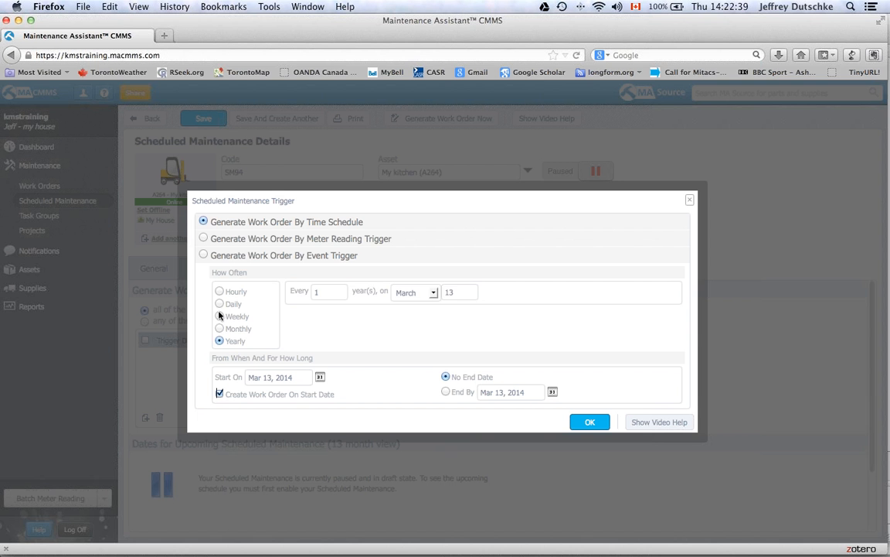
left_click(220, 316)
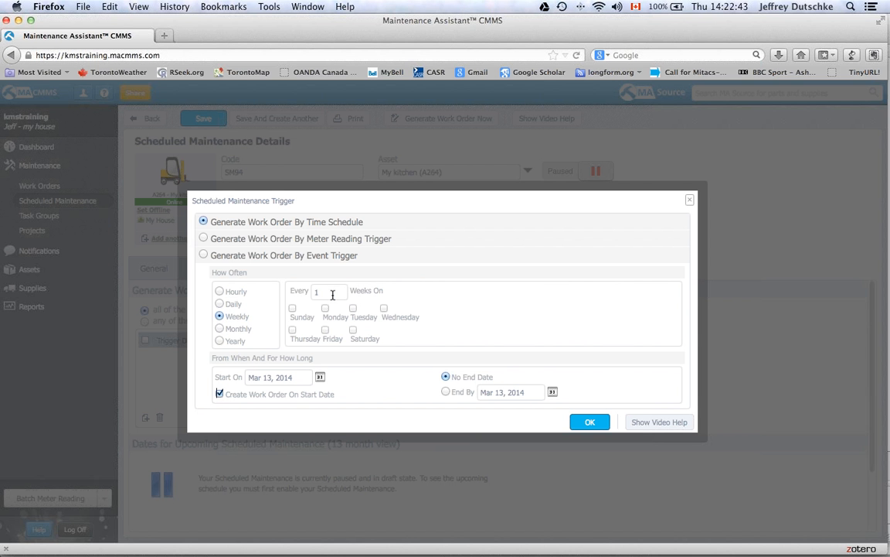
- Make the weekly trigger fire on Saturday and save it as 'Every Saturday'
left_click(354, 330)
left_click(596, 423)
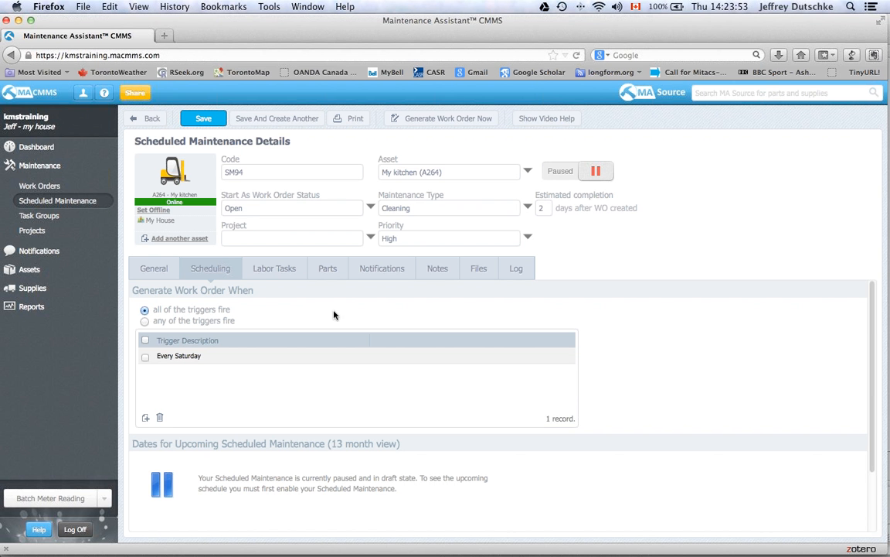
- Resume SM94, save it, and review its upcoming Saturday dates starting Mar 15, 2014
left_click(562, 179)
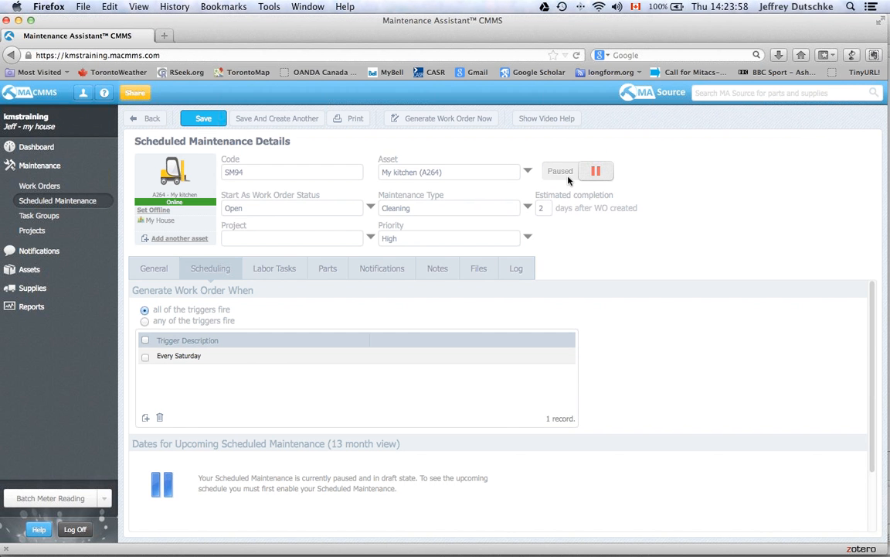
left_click(205, 118)
left_click(215, 267)
scroll(604, 411, "down", 2)
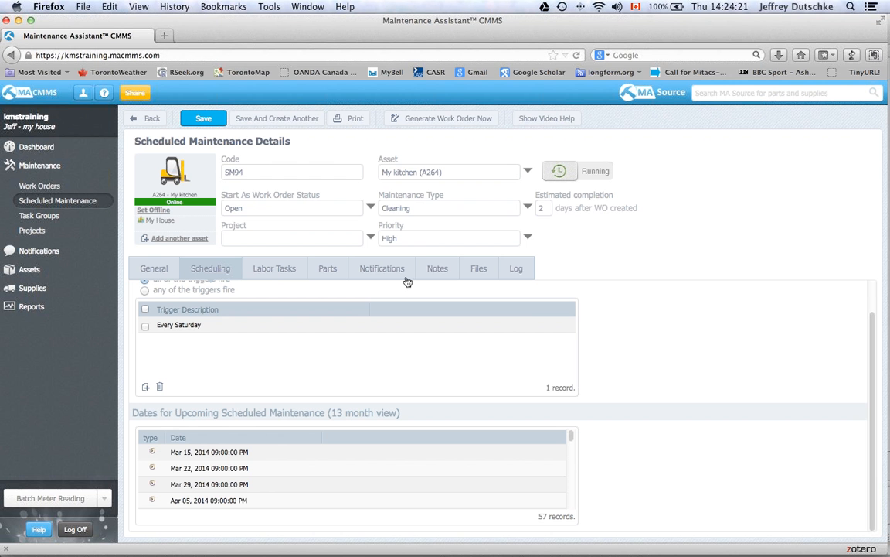
- Reopen the Every Saturday trigger, try a monthly repeat, then close it without applying changes
double_click(197, 325)
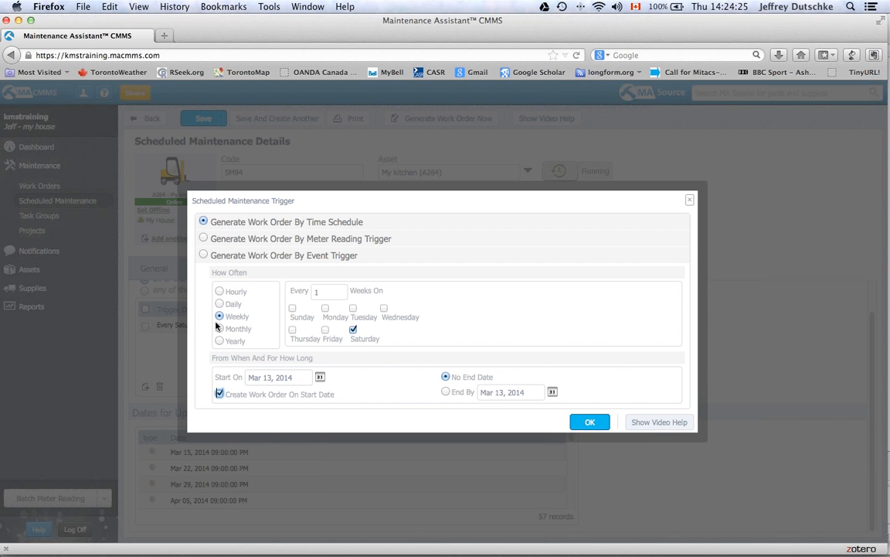
left_click(219, 329)
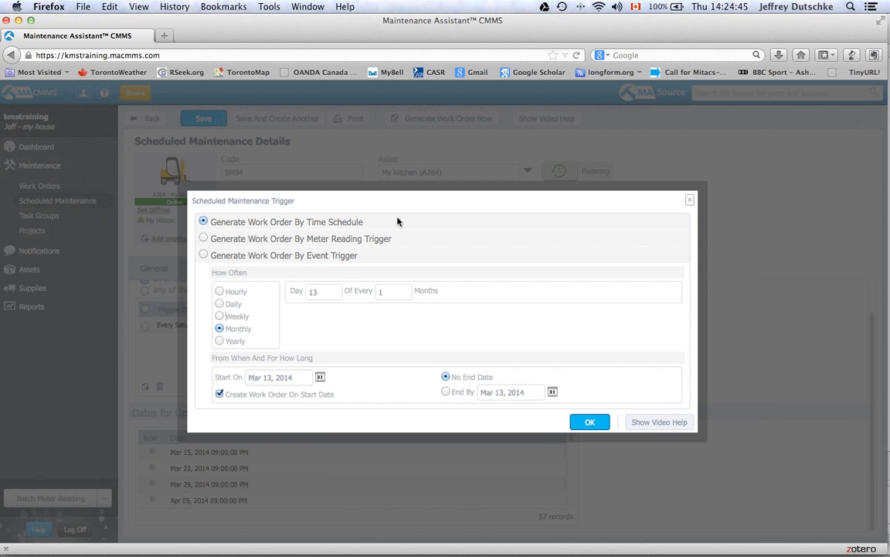
left_click(689, 199)
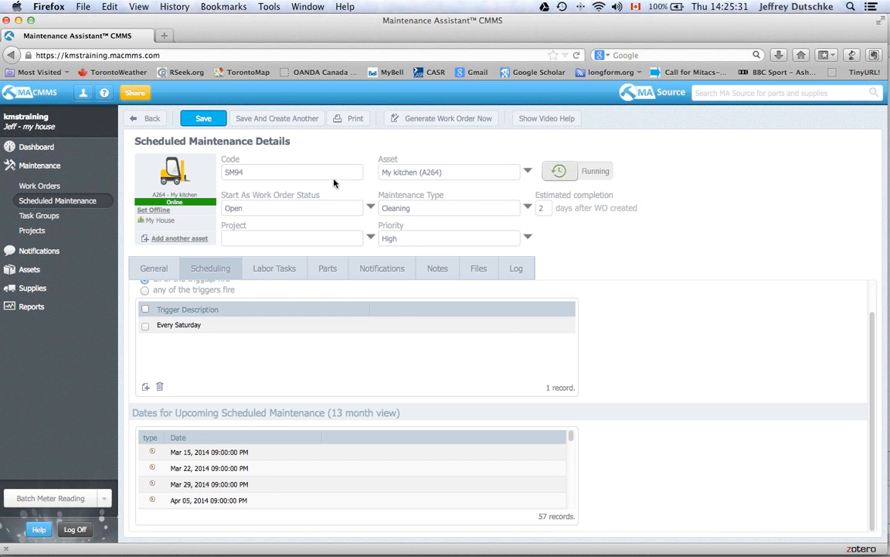
left_click(254, 454)
scroll(254, 454, "down", 5)
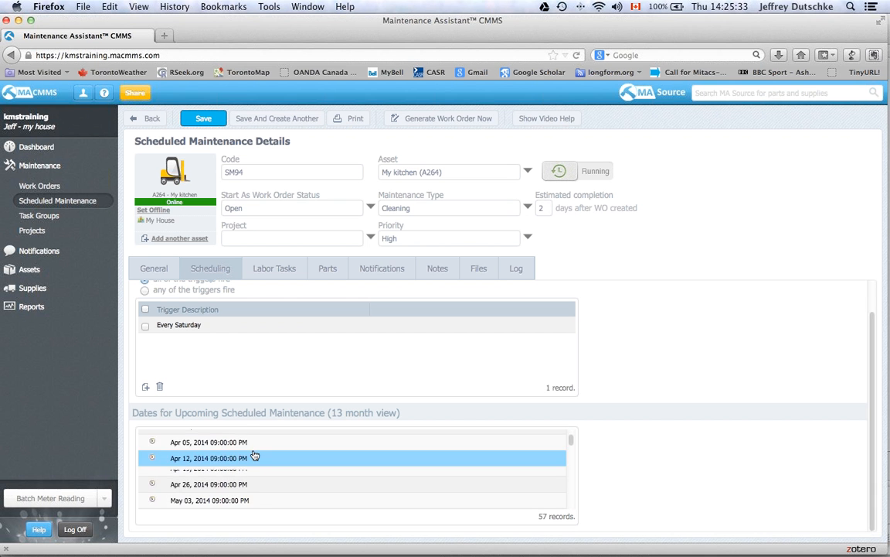
scroll(255, 453, "up", 5)
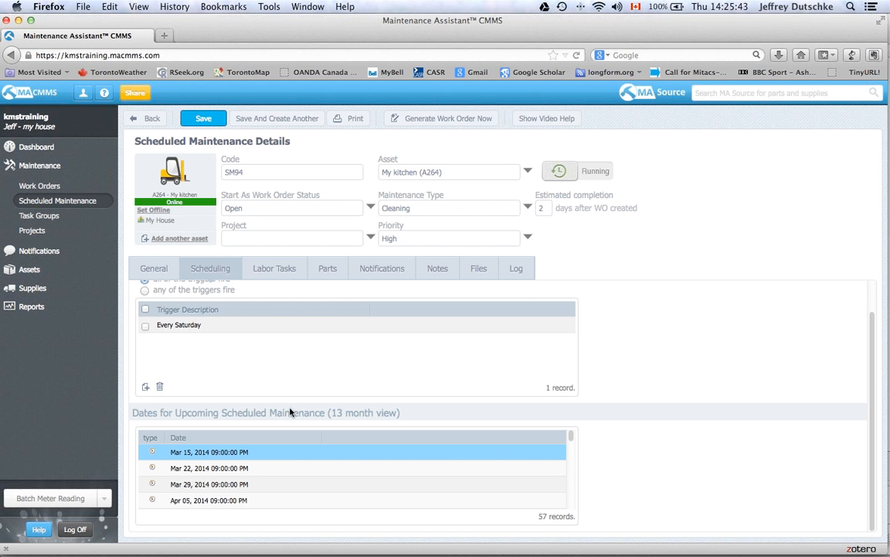
left_click(544, 208)
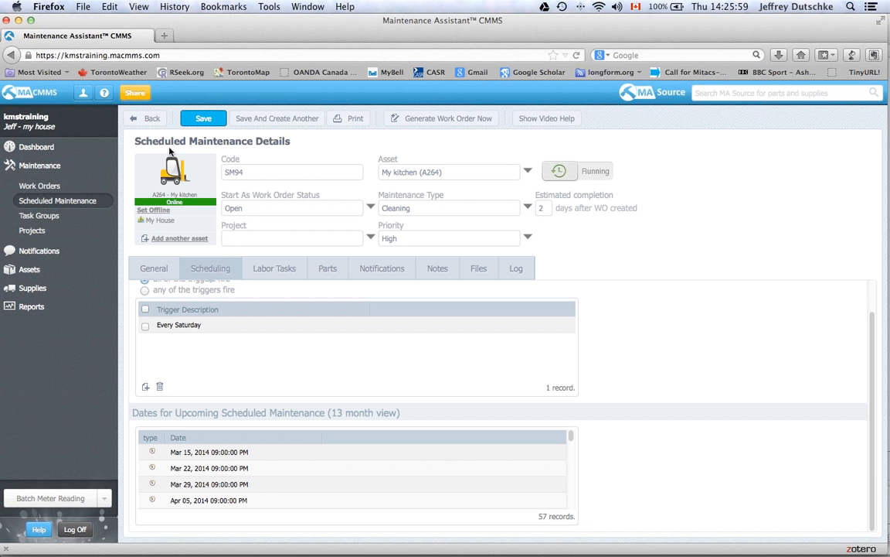
- Save the kitchen schedule, return to the Scheduled Maintenance list, and switch to the slides
left_click(207, 116)
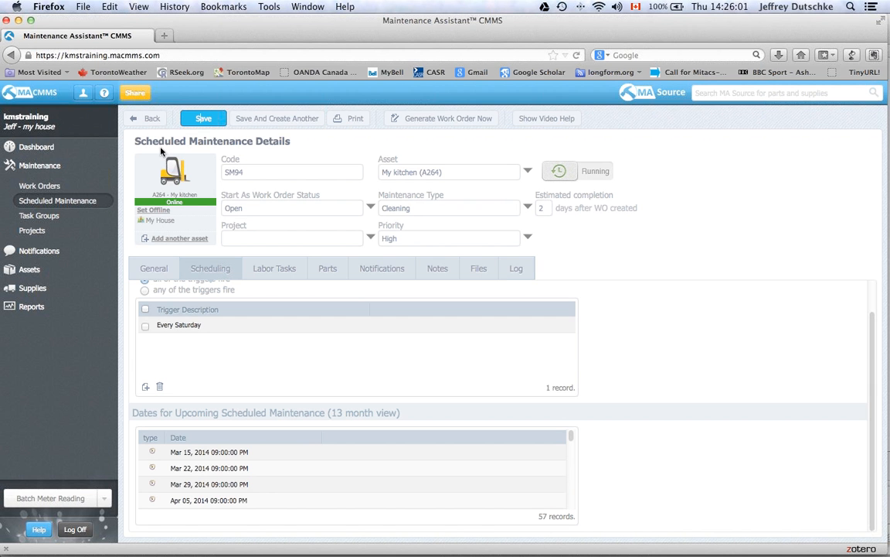
left_click(75, 203)
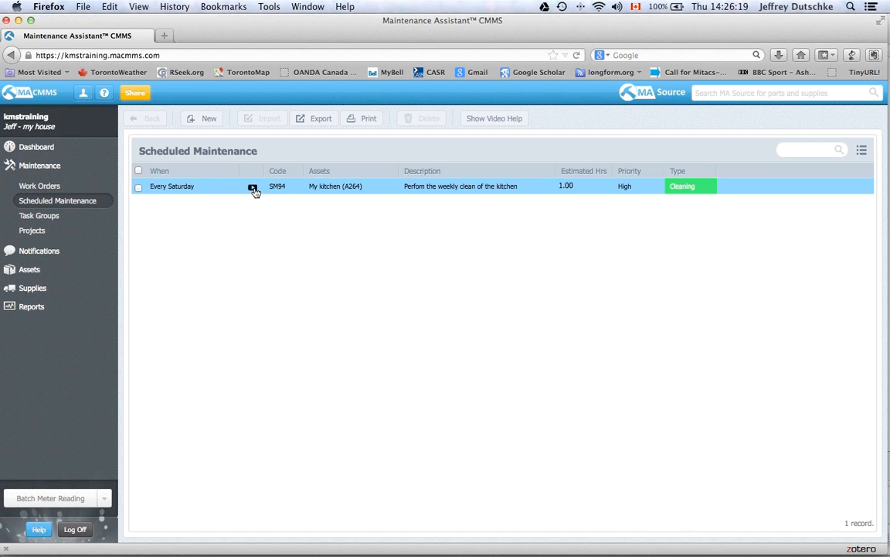
key("super+Tab")
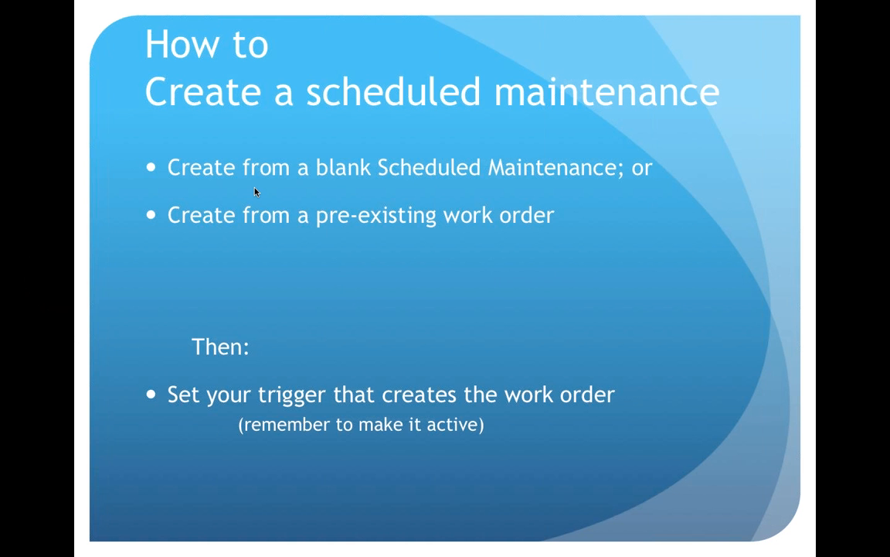
- Advance to the Worked Examples slide, then switch back to the maintenance system
left_click(358, 303)
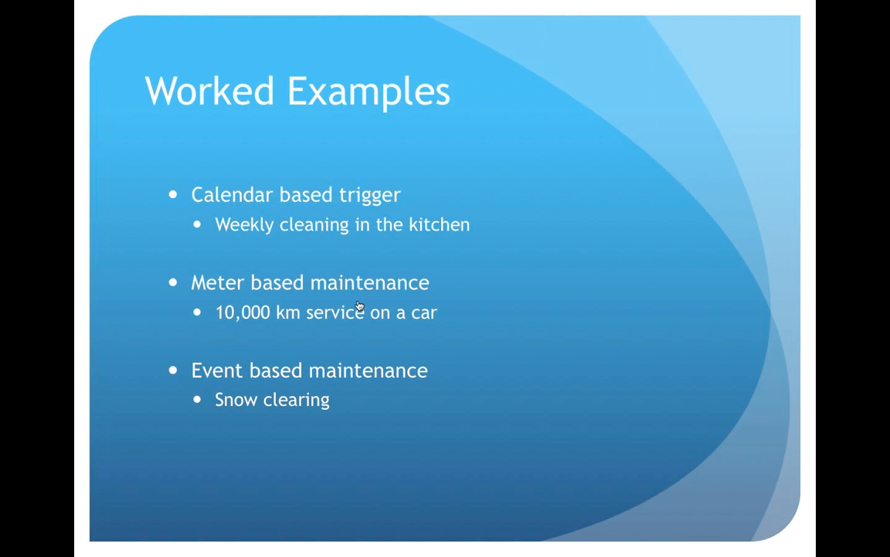
key("super+Tab")
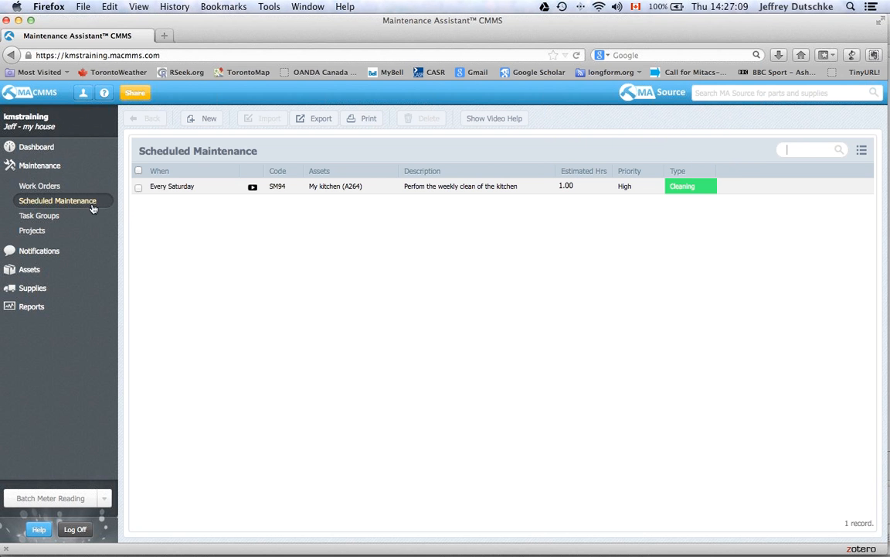
- Start a new scheduled maintenance for My Vehicle with Preventive type and High priority
left_click(209, 119)
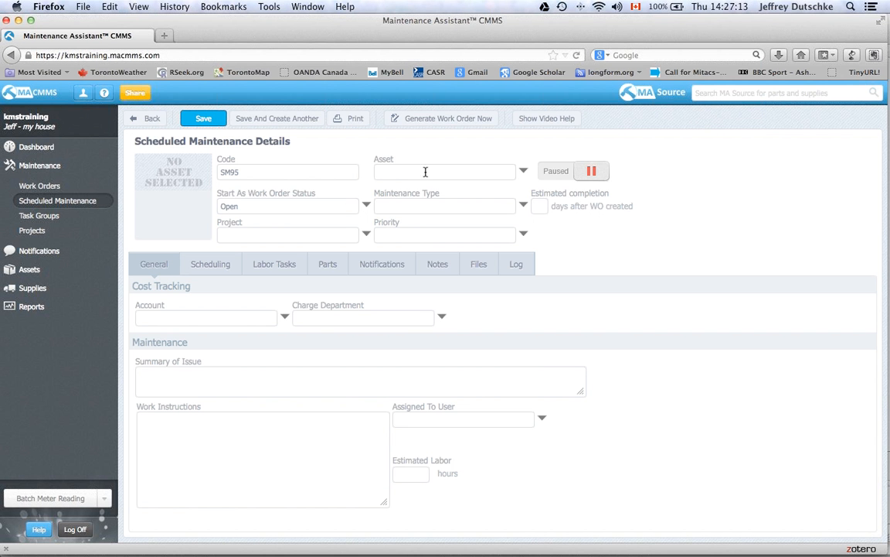
left_click(524, 173)
left_click(417, 234)
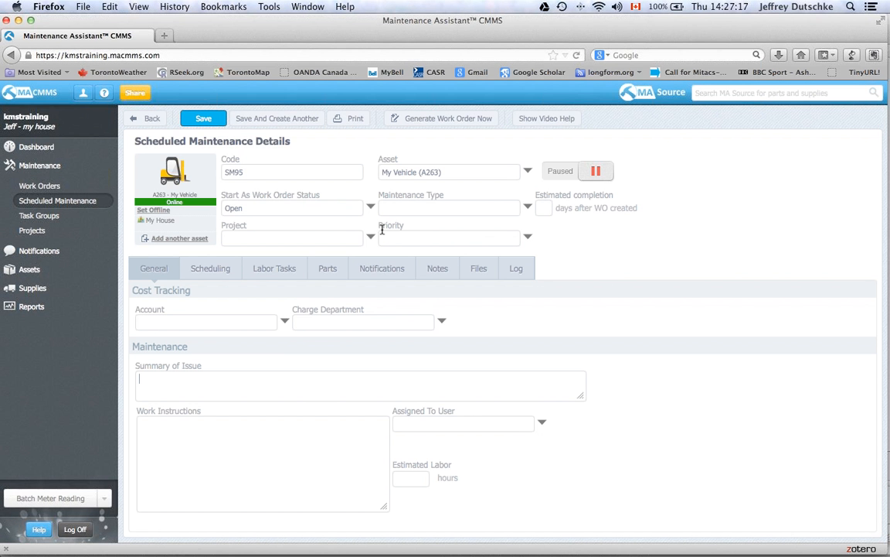
left_click(527, 206)
left_click(395, 202)
left_click(527, 237)
left_click(383, 218)
- Enter the 'Standard 10000 km service' summary, assign Technicians, set 2 labour hours, and save
type("Stan")
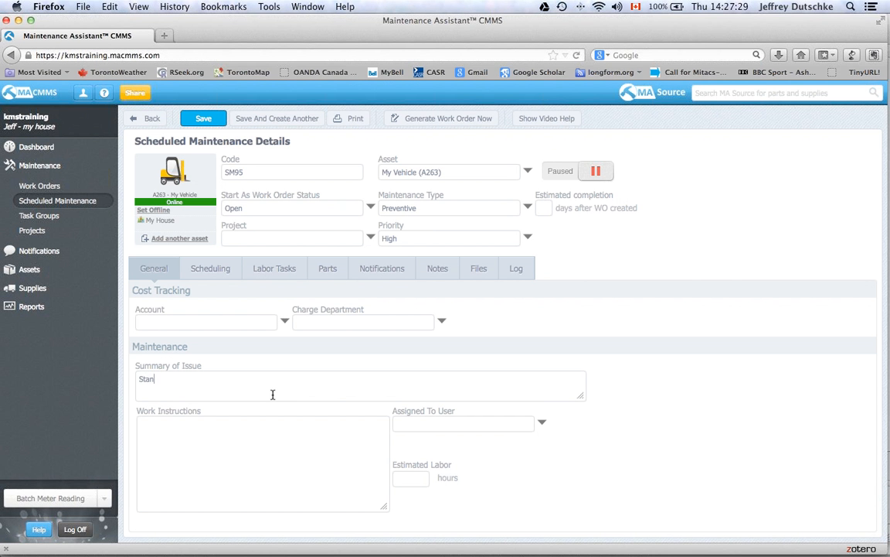
type("dard 10000 km service, speak to m")
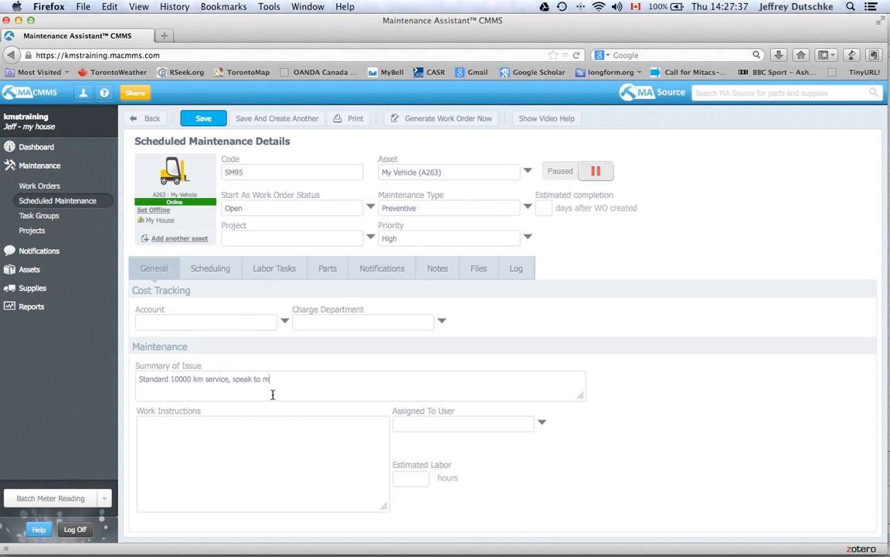
type("echanic shop to arrange a suitable time")
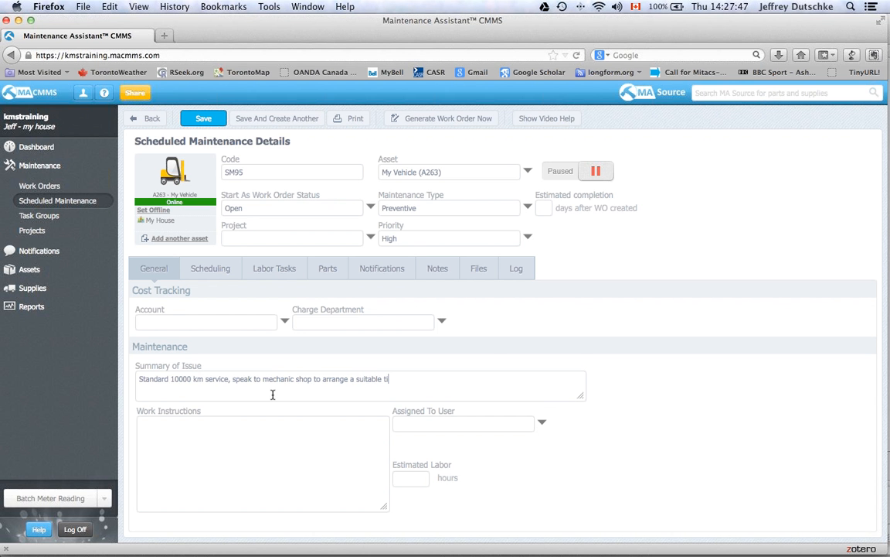
left_click(541, 427)
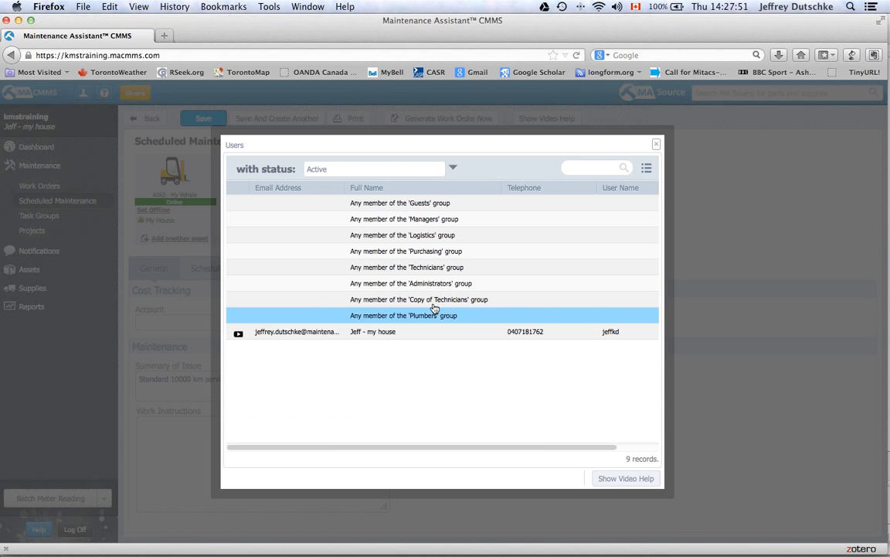
left_click(448, 267)
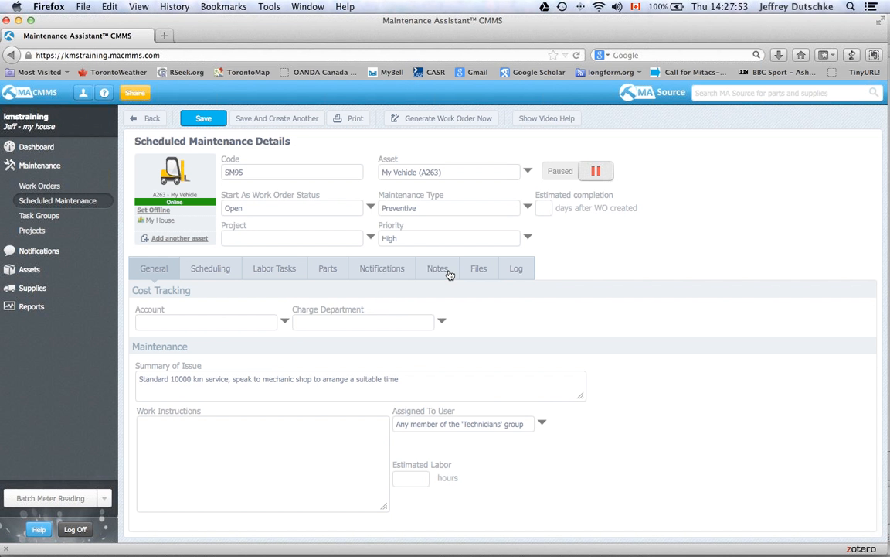
left_click(419, 479)
type("2")
left_click(203, 118)
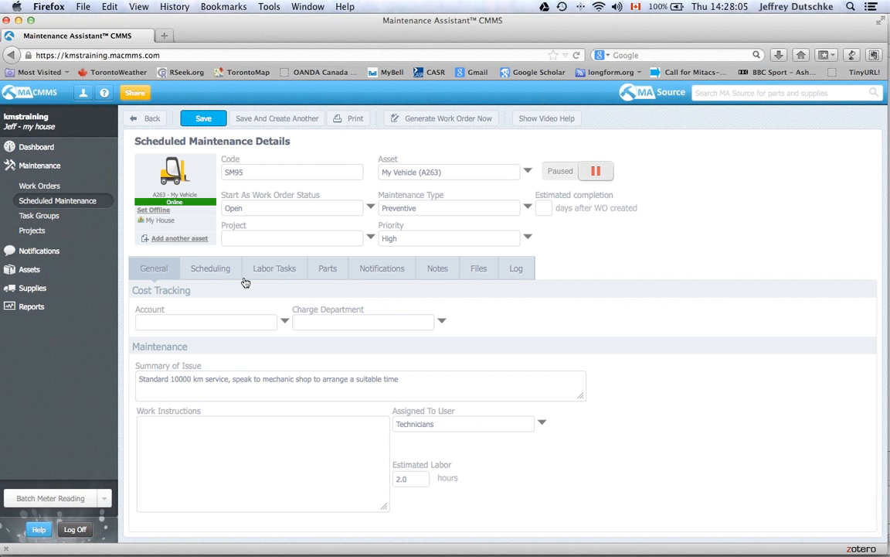
- Append the mechanic shop's phone number to the summary and save again
left_click(404, 378)
type("6471111111")
left_click(210, 121)
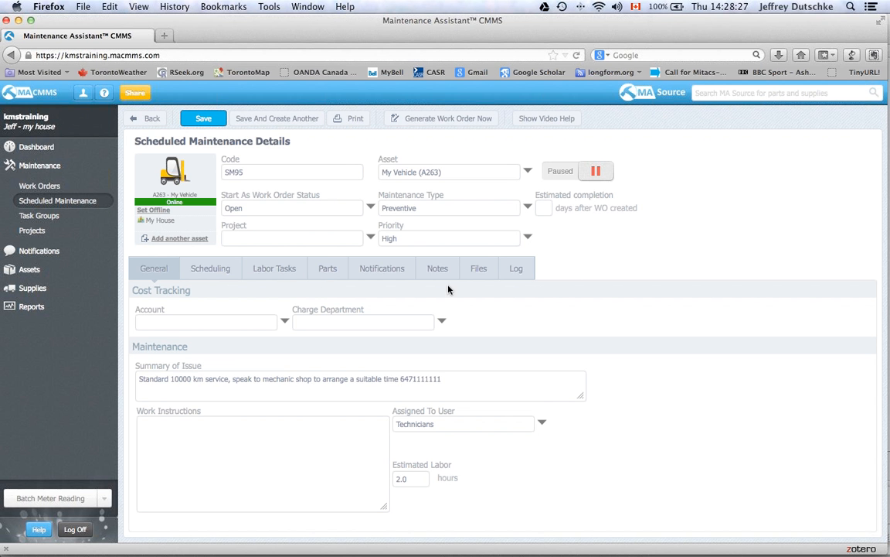
- Dismiss the Add another asset prompt, then set estimated completion to 14 days
left_click(170, 241)
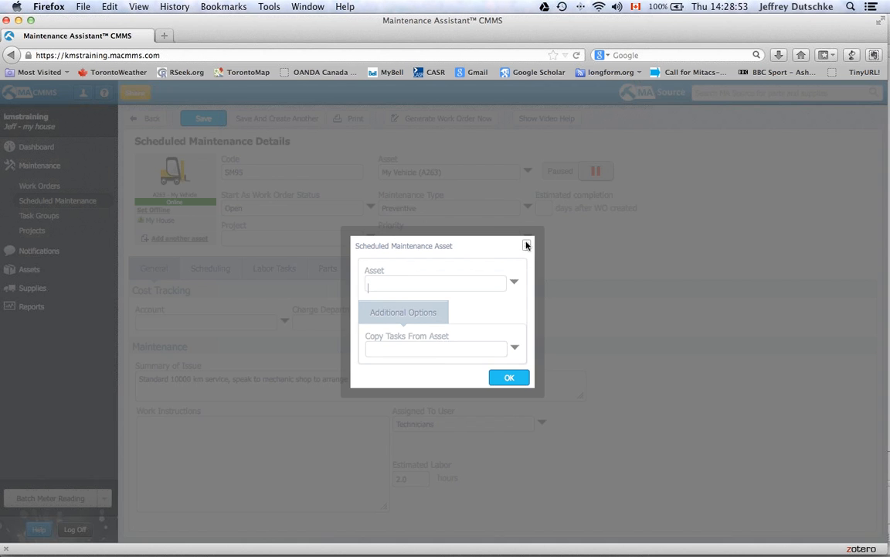
left_click(526, 245)
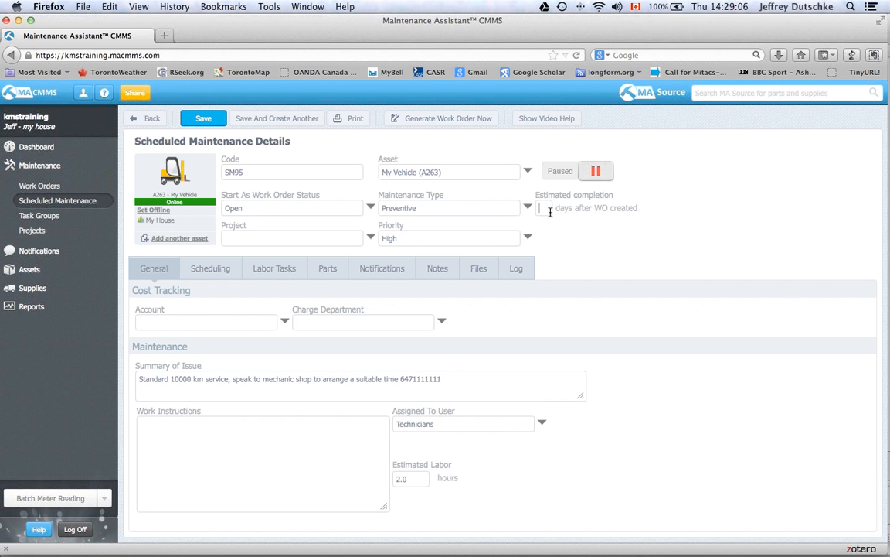
type("14")
- Save SM95 and add a meter-reading trigger, leaving the When unit as Acidity (pH)
left_click(217, 120)
left_click(212, 270)
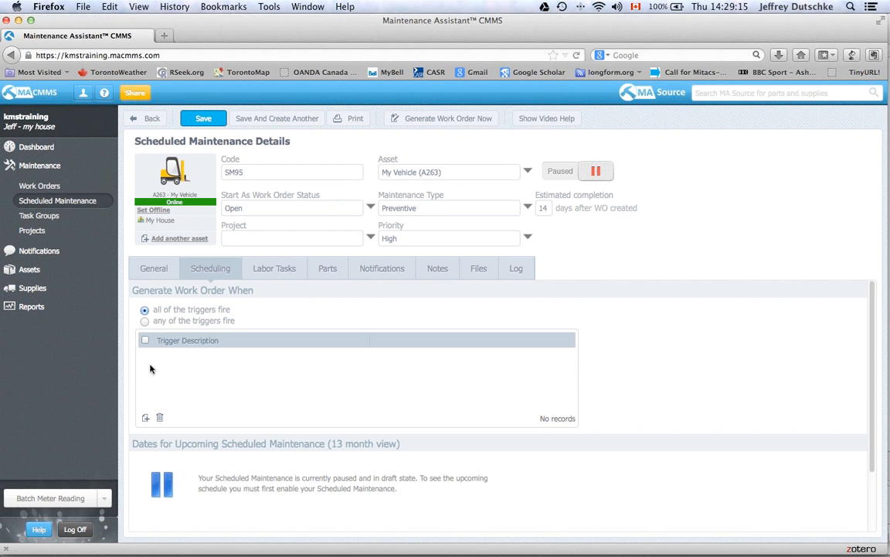
left_click(145, 418)
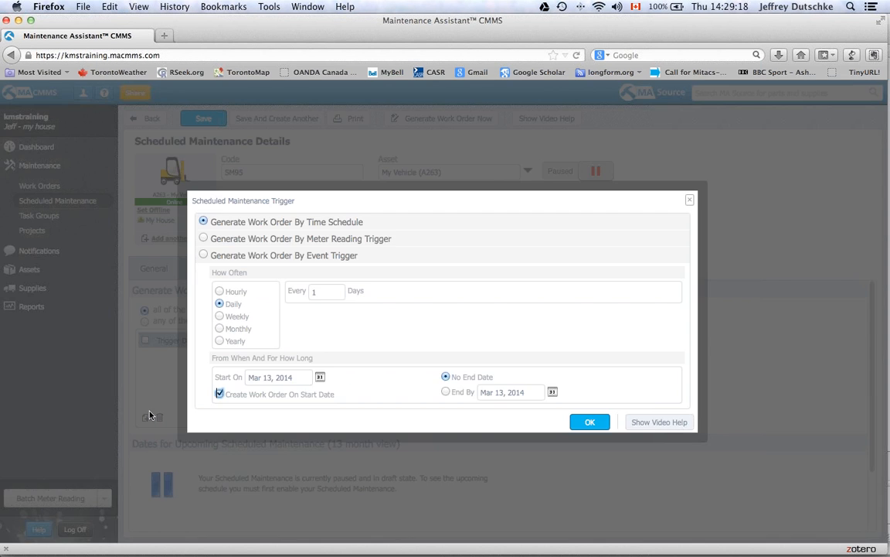
left_click(203, 240)
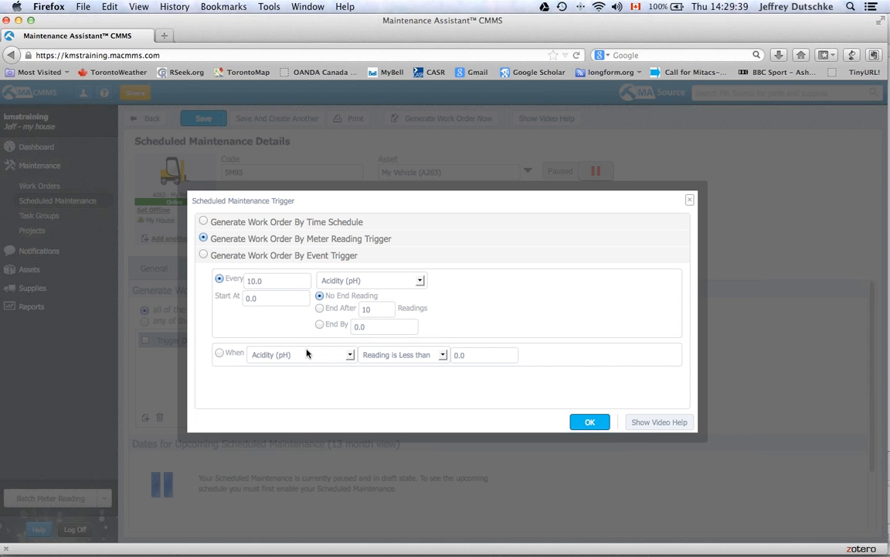
left_click(351, 355)
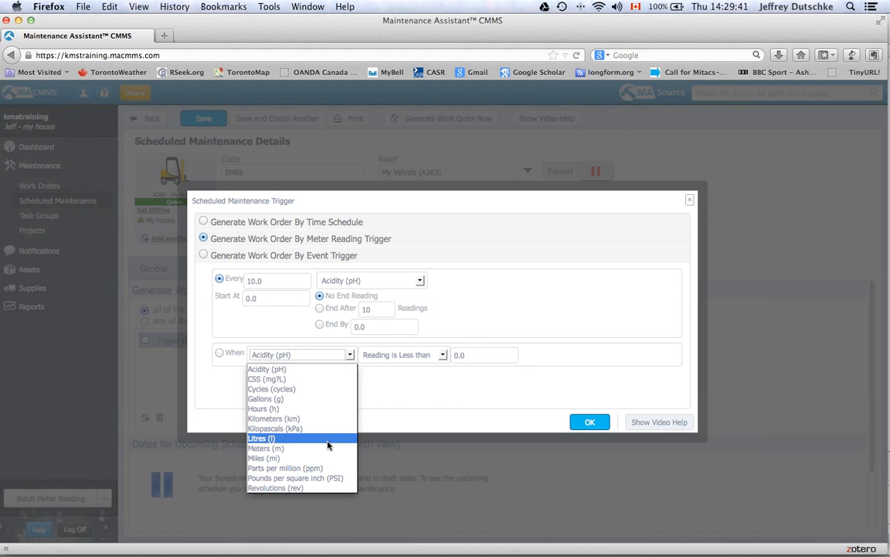
left_click(305, 368)
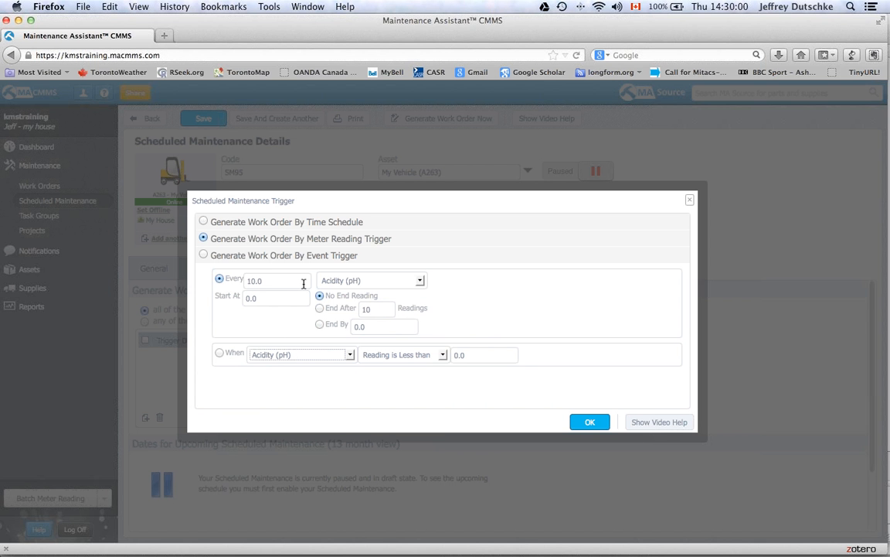
left_click(421, 281)
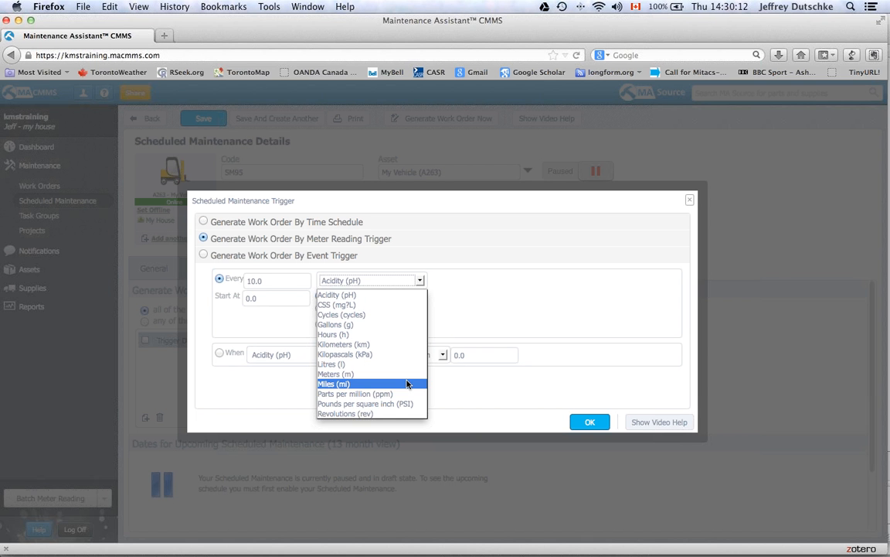
- Set the meter trigger to every 10000 kilometers, starting at 25000
left_click(407, 344)
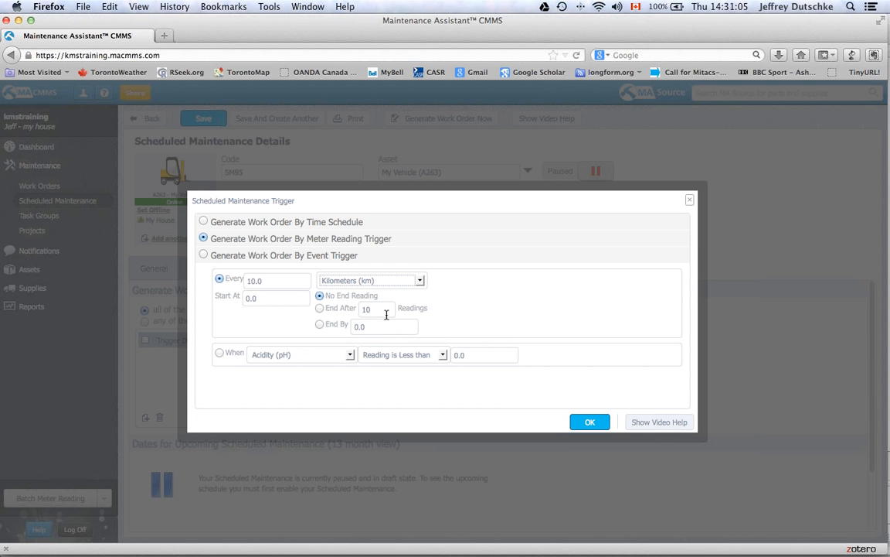
left_click(279, 283)
left_click_drag(279, 285, 245, 283)
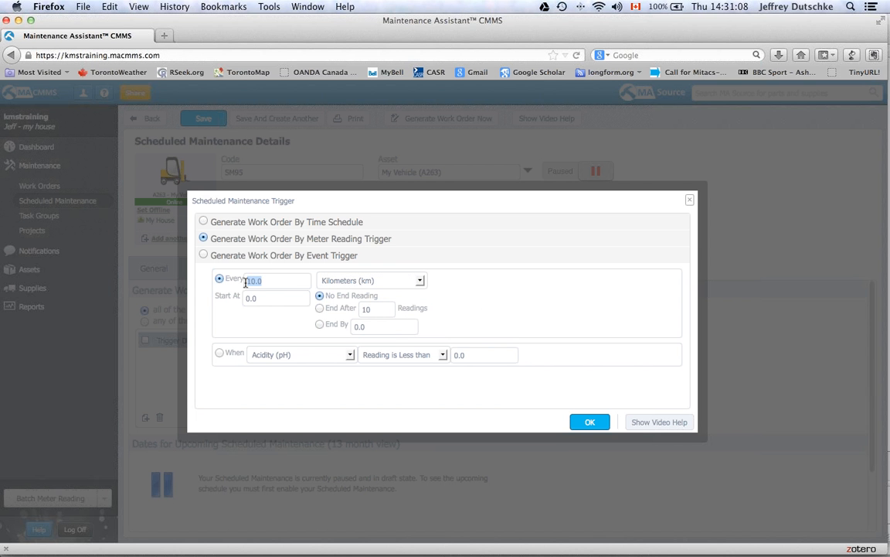
type("10000")
left_click(271, 295)
key("BackSpace")
key("BackSpace")
key("BackSpace")
type("25000")
- Confirm the every-10,000 km meter trigger, set SM95 from Paused to Running, and save
left_click(589, 422)
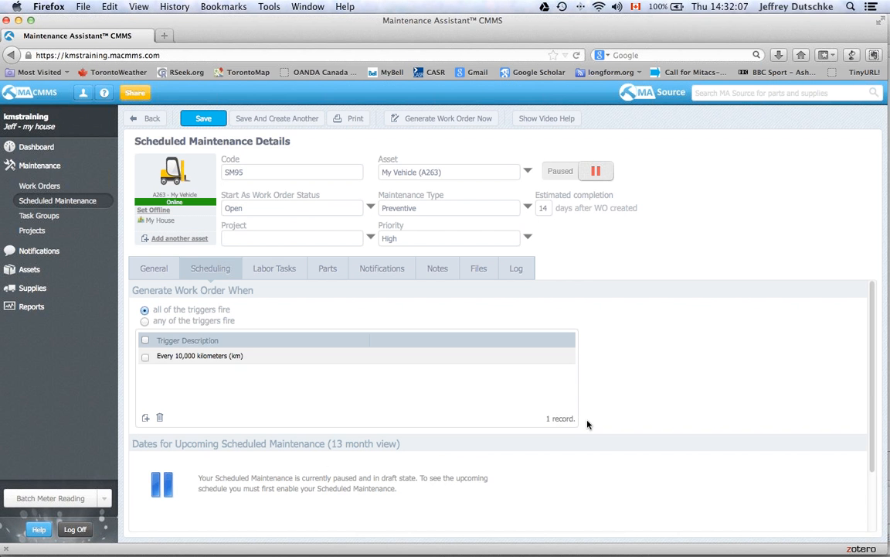
double_click(237, 357)
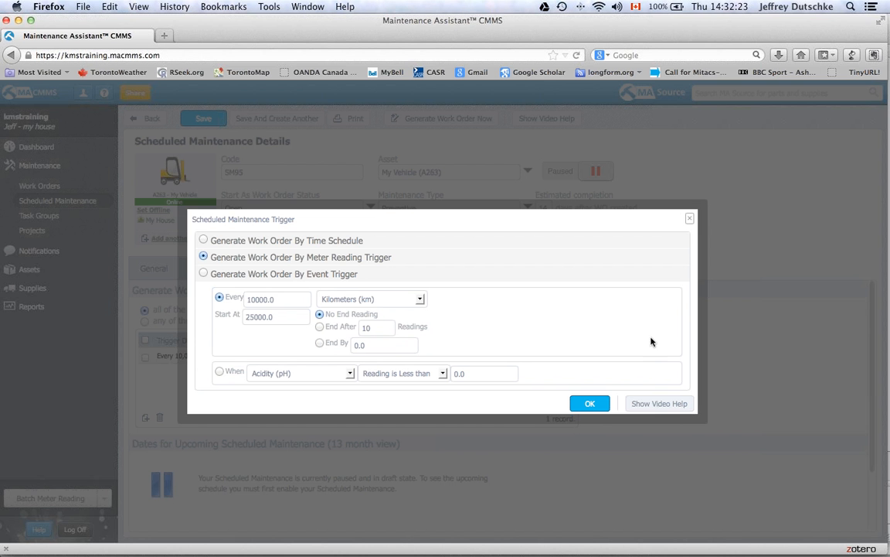
left_click(600, 402)
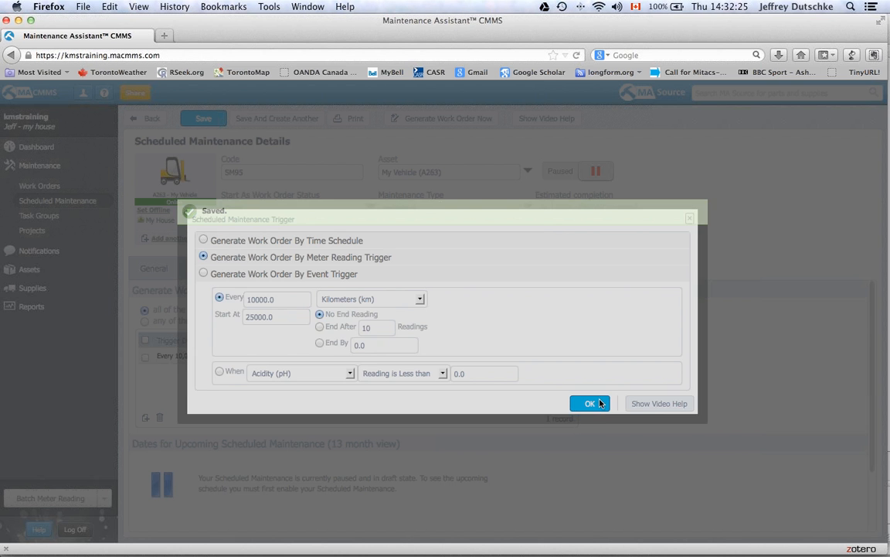
left_click(569, 173)
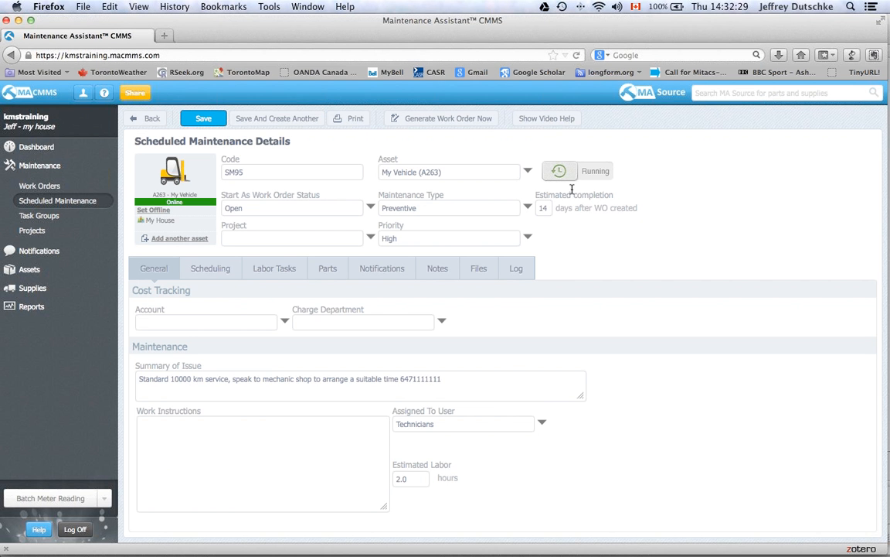
left_click(187, 116)
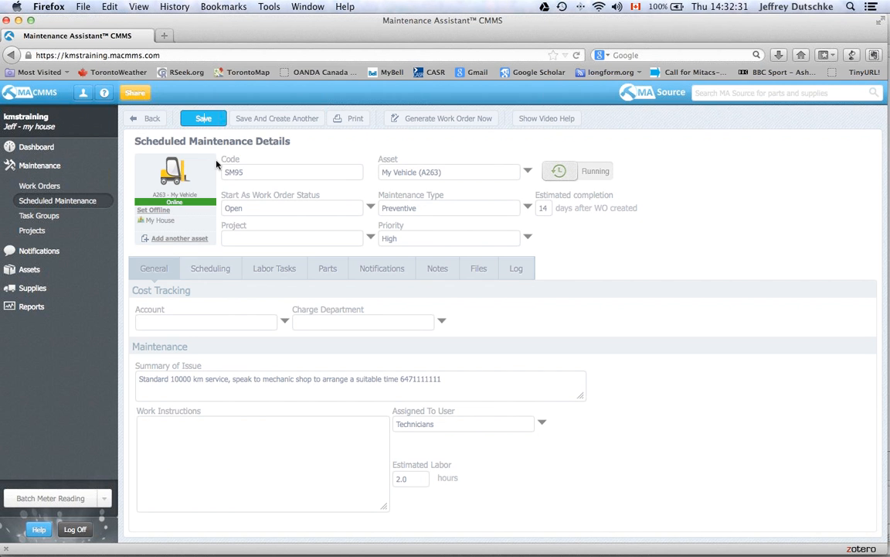
- Add a 'read the odometer' labor task of type Meter reading in Kilometers (km), then save SM95
left_click(215, 276)
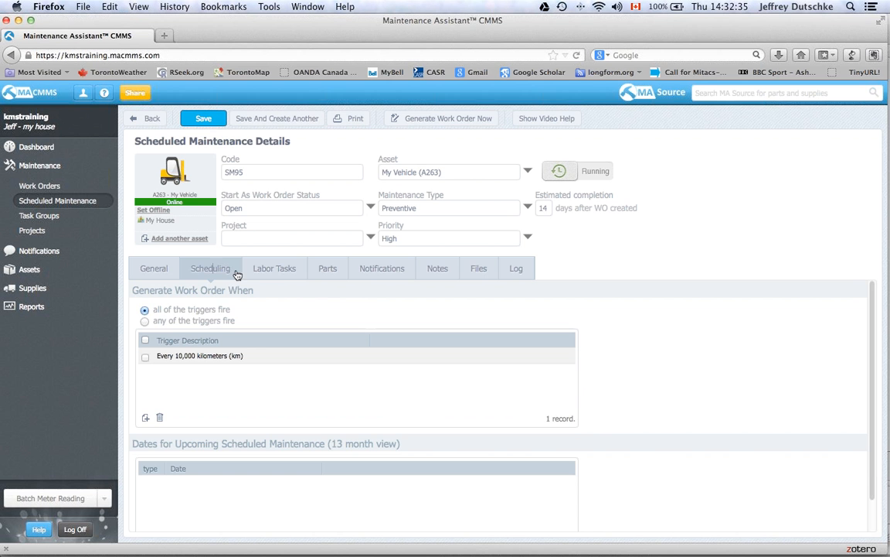
left_click(277, 271)
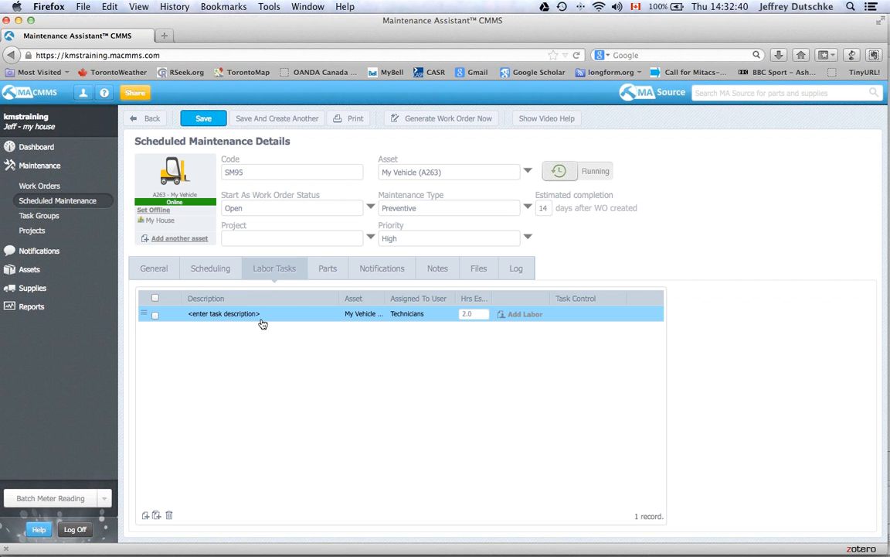
left_click(146, 514)
type("re")
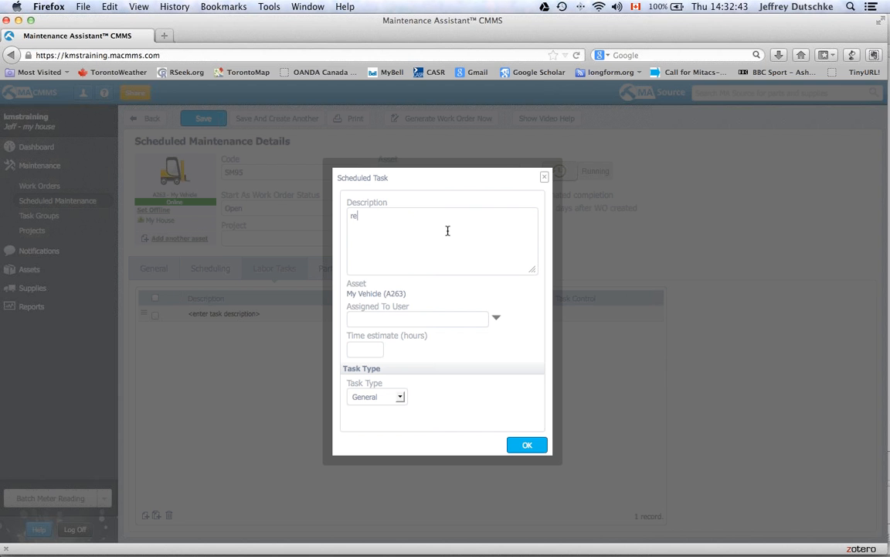
type("ad the odometer")
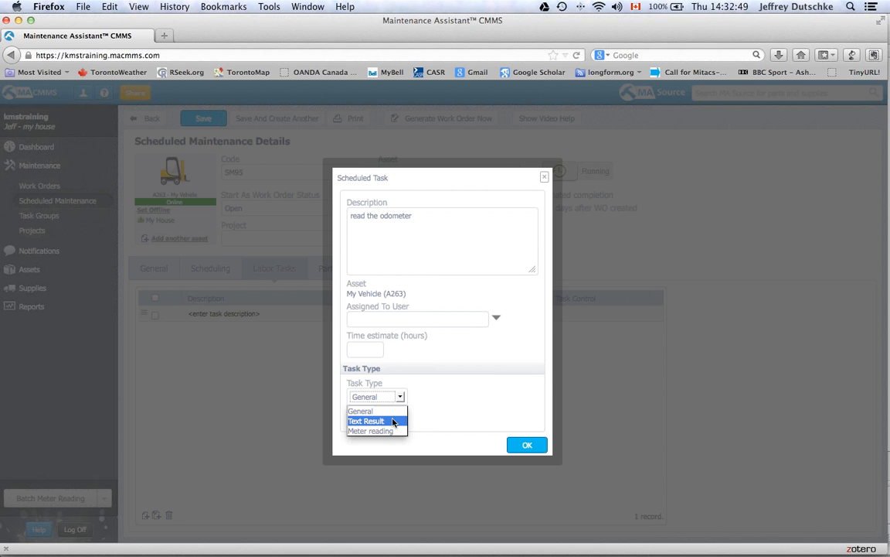
left_click(396, 430)
left_click(425, 418)
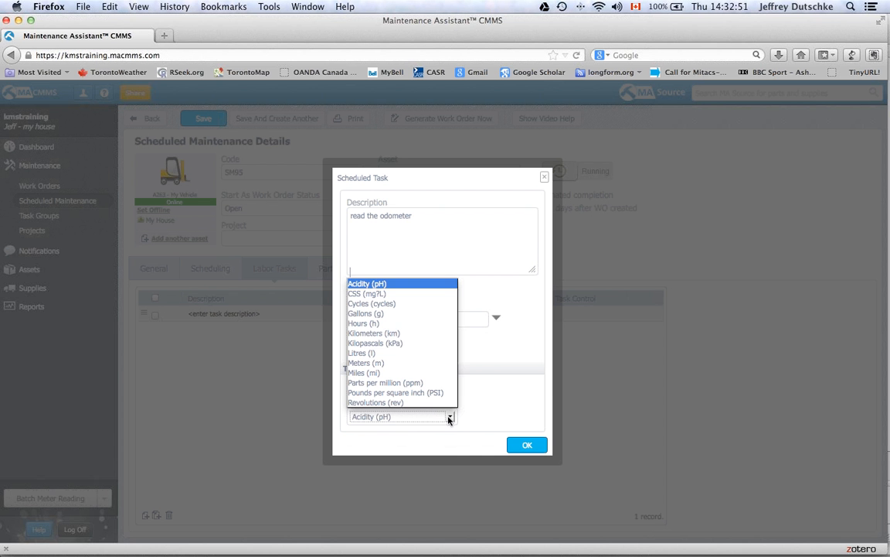
left_click(416, 336)
left_click(527, 444)
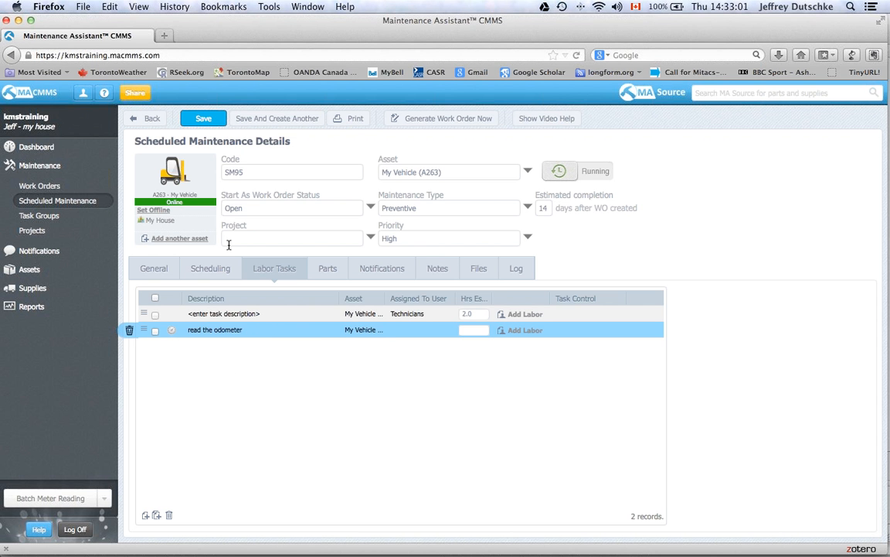
left_click(202, 118)
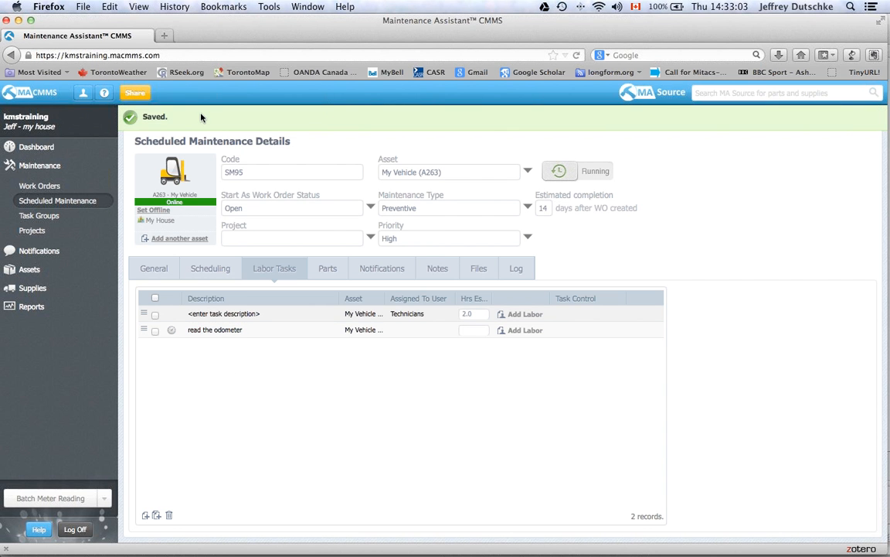
- Open My Vehicle (A263) from Assets and view its Metering/Events reading history (0.00 km)
left_click(72, 203)
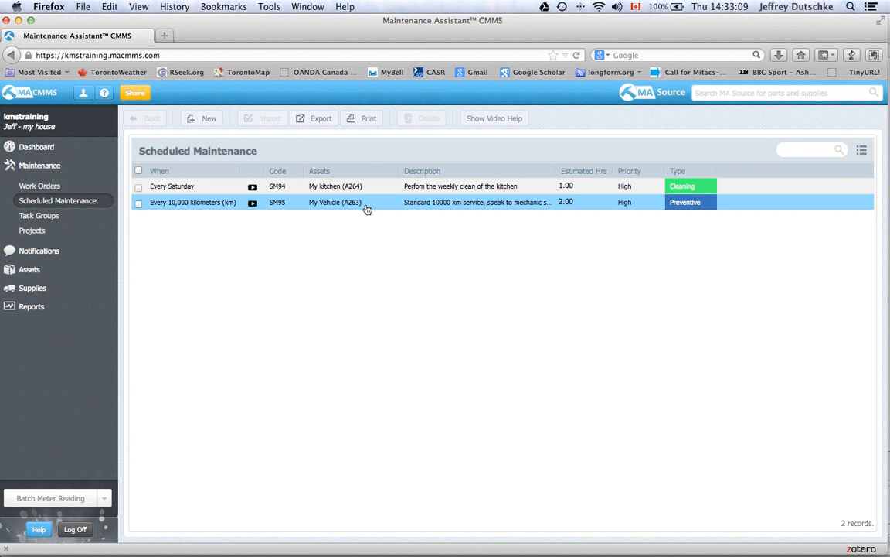
left_click(57, 190)
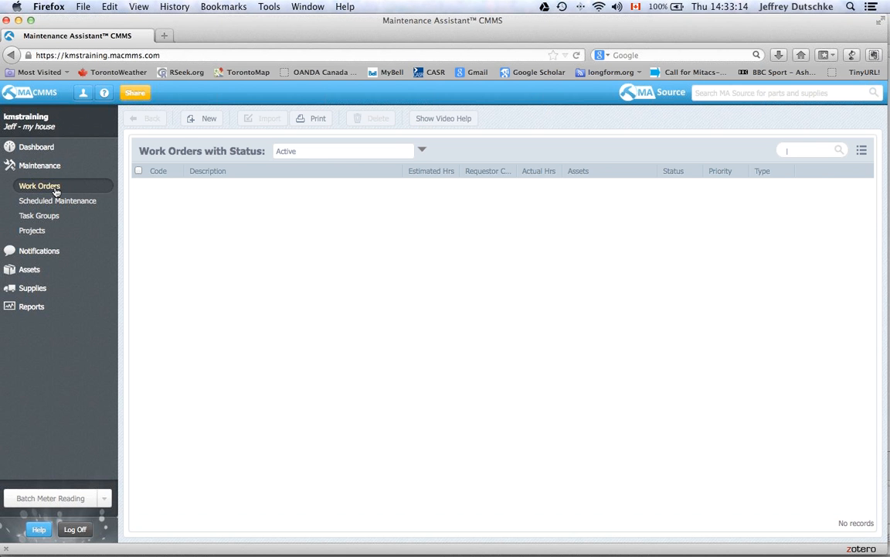
left_click(33, 271)
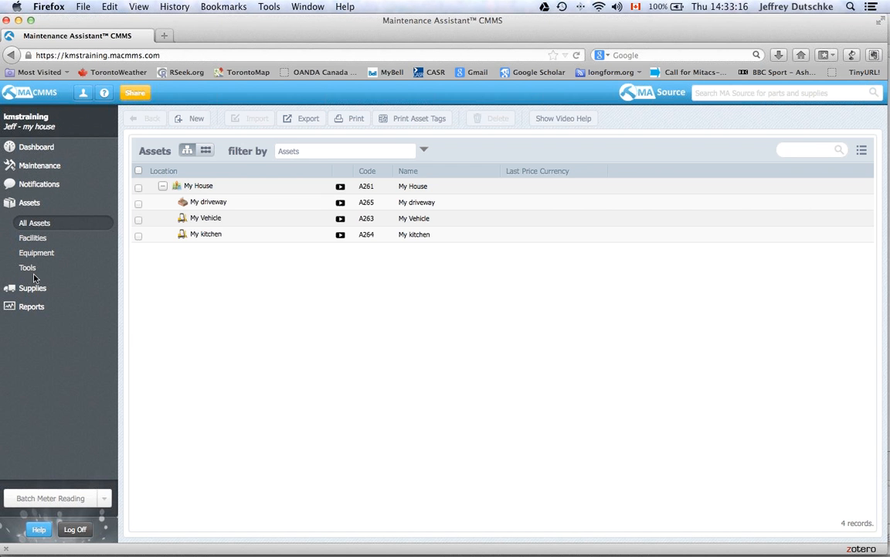
left_click(227, 217)
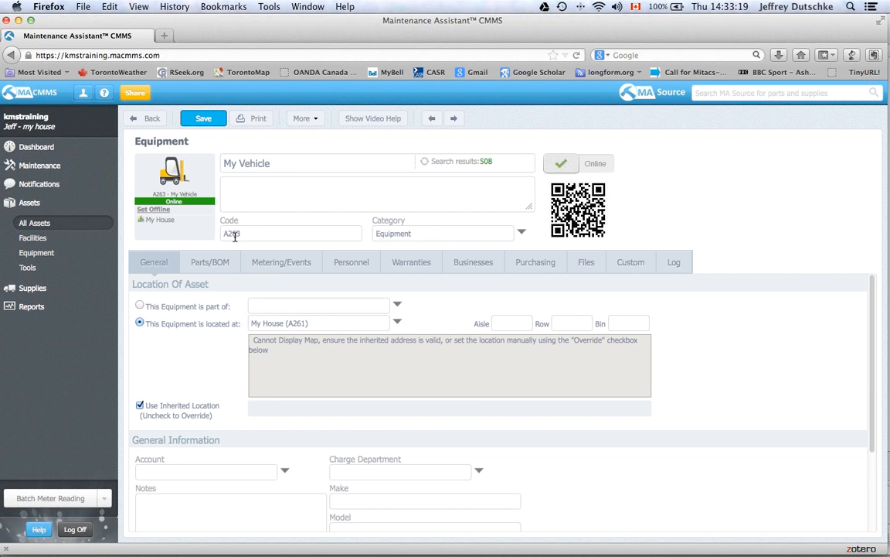
left_click(265, 262)
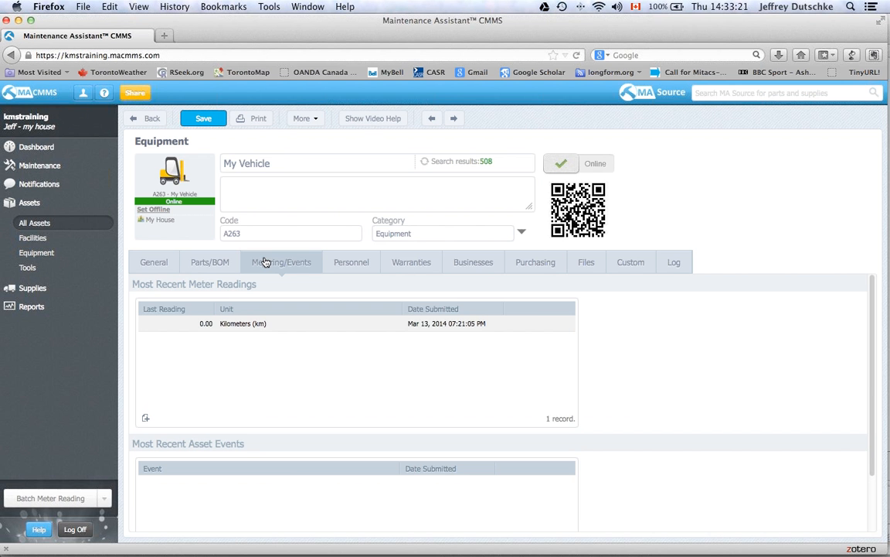
double_click(276, 323)
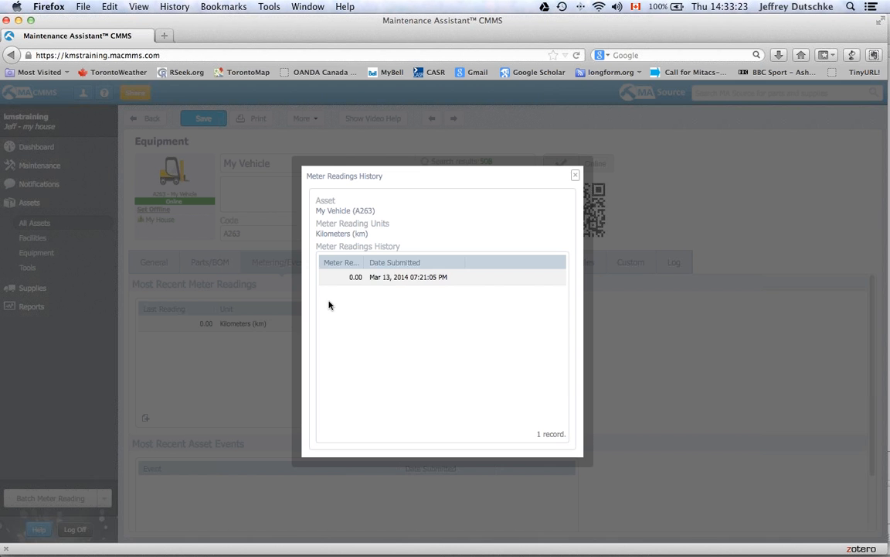
- Record meter readings of 25,000 km and 32,000 km for My Vehicle
left_click(576, 175)
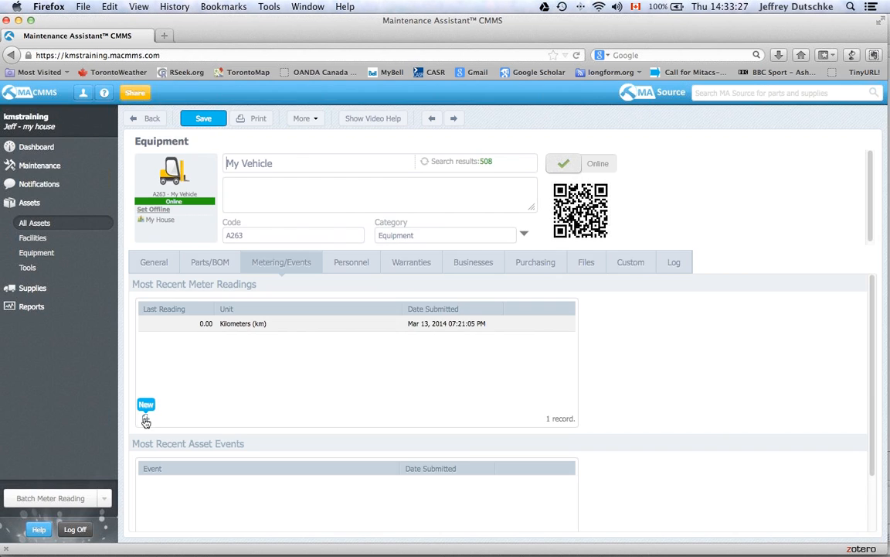
left_click(145, 419)
left_click(515, 342)
left_click(431, 347)
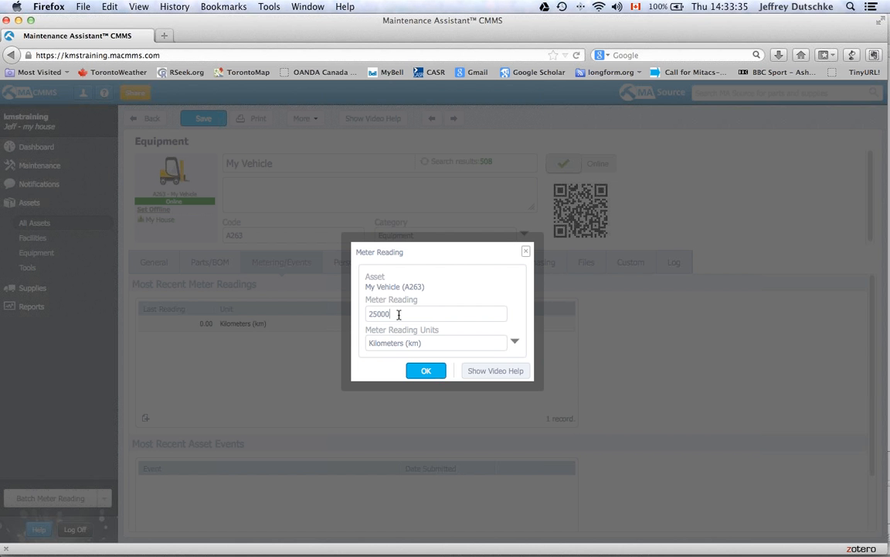
left_click(424, 371)
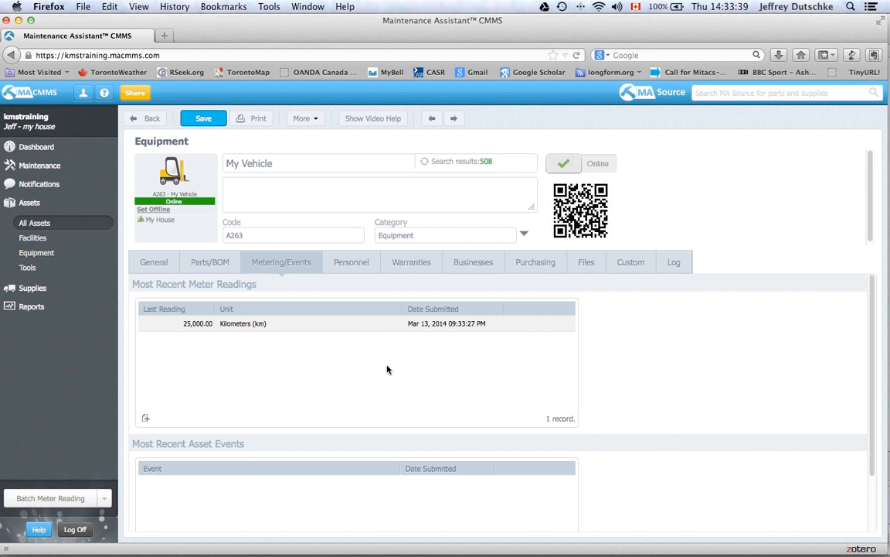
left_click(145, 418)
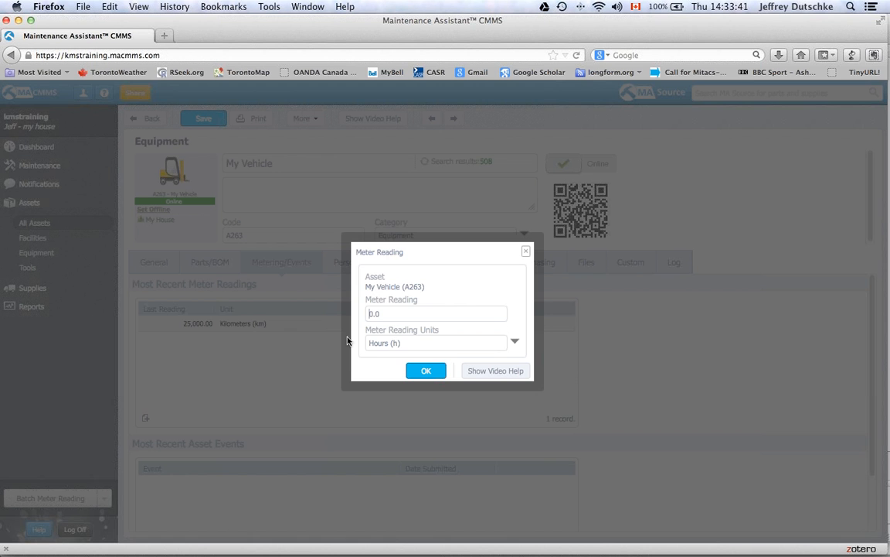
type("32000")
left_click(515, 343)
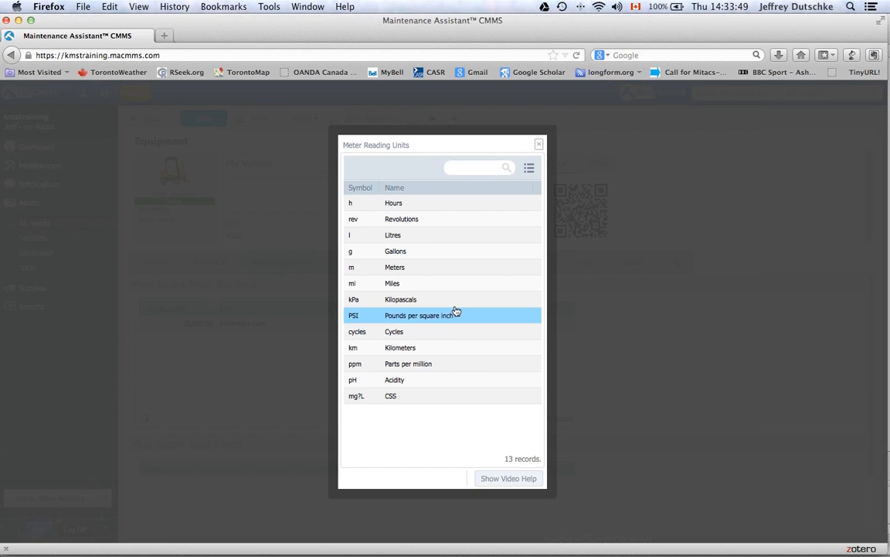
left_click(434, 348)
left_click(427, 371)
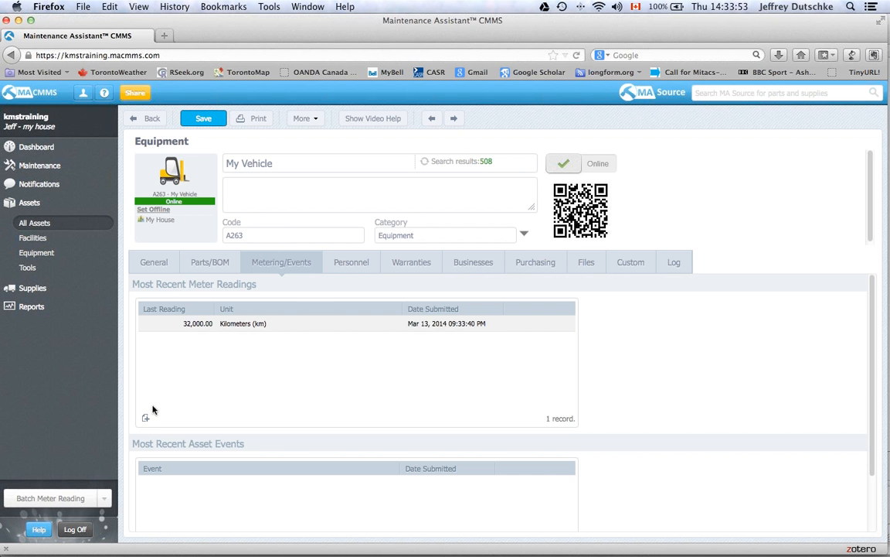
- Record a 36,000 km meter reading in Kilometers, then go to the Work Orders list
left_click(146, 418)
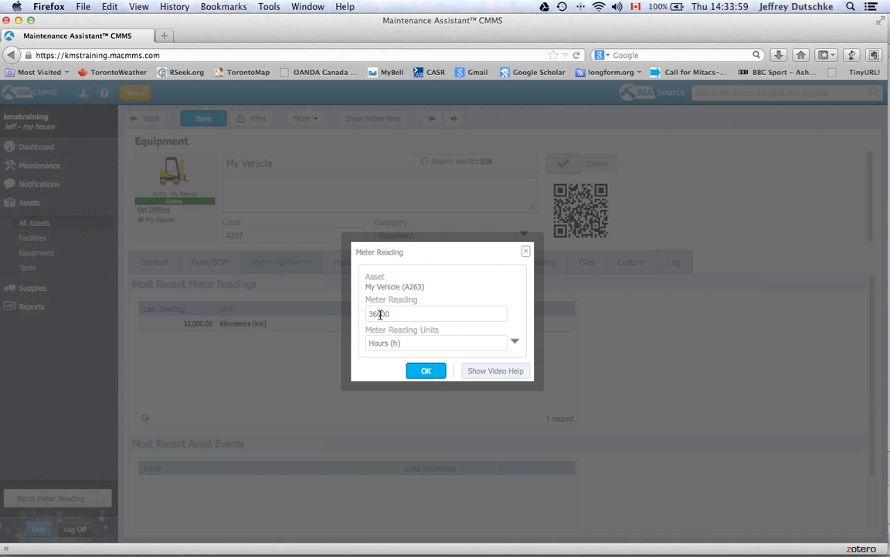
left_click(514, 341)
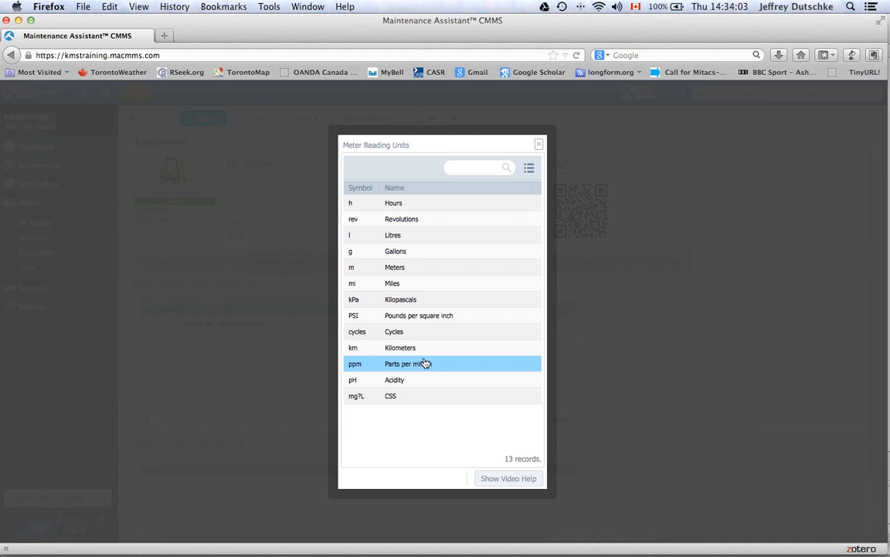
left_click(419, 353)
left_click(425, 375)
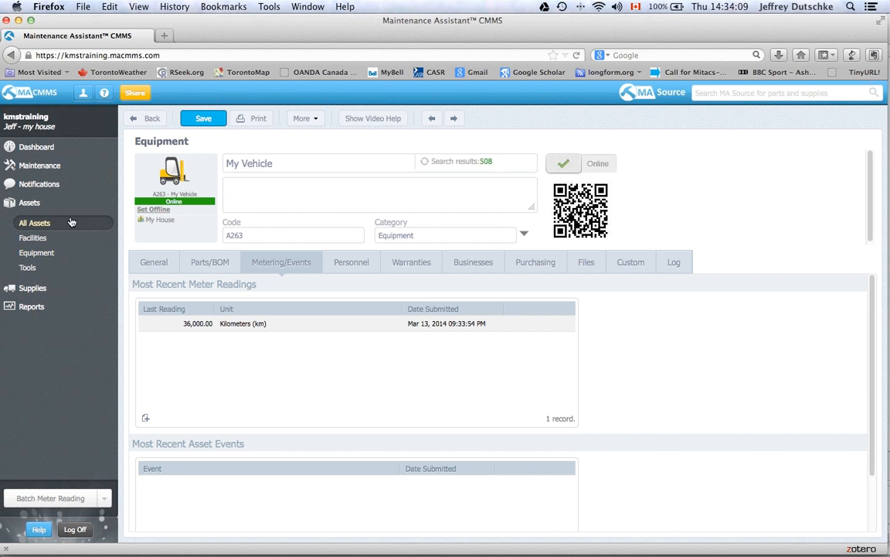
left_click(34, 164)
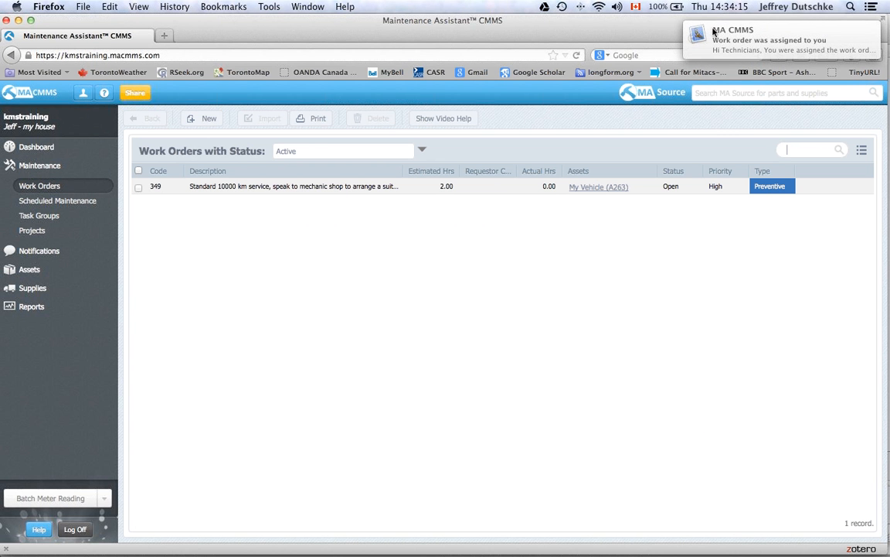
- Open the work order 349 assignment email from the MA CMMS notification
left_click(678, 32)
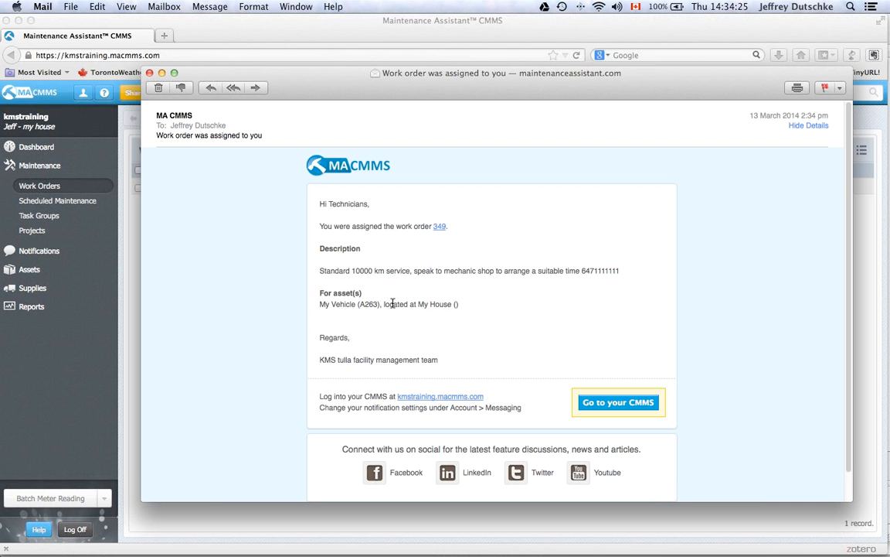
- Follow the work order 349 link and sign back in to the CMMS with the account password
left_click(439, 226)
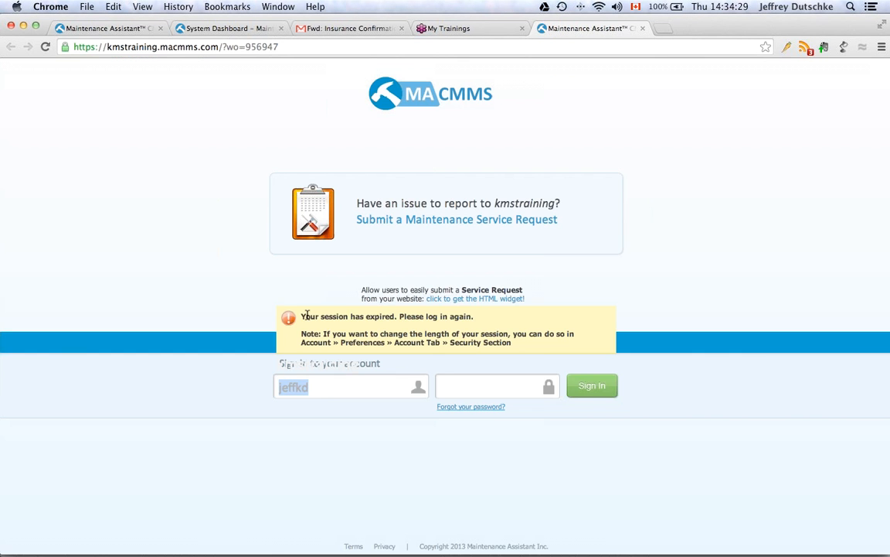
left_click(467, 379)
type("******")
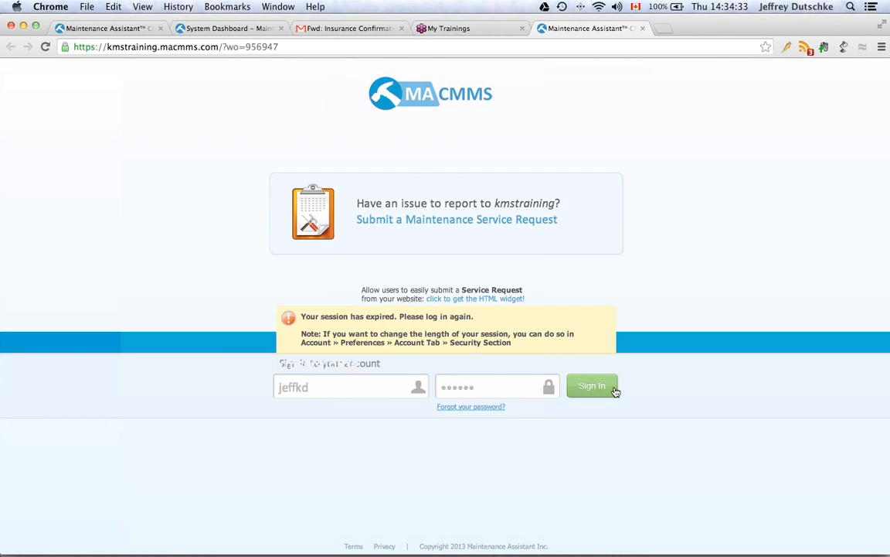
left_click(615, 390)
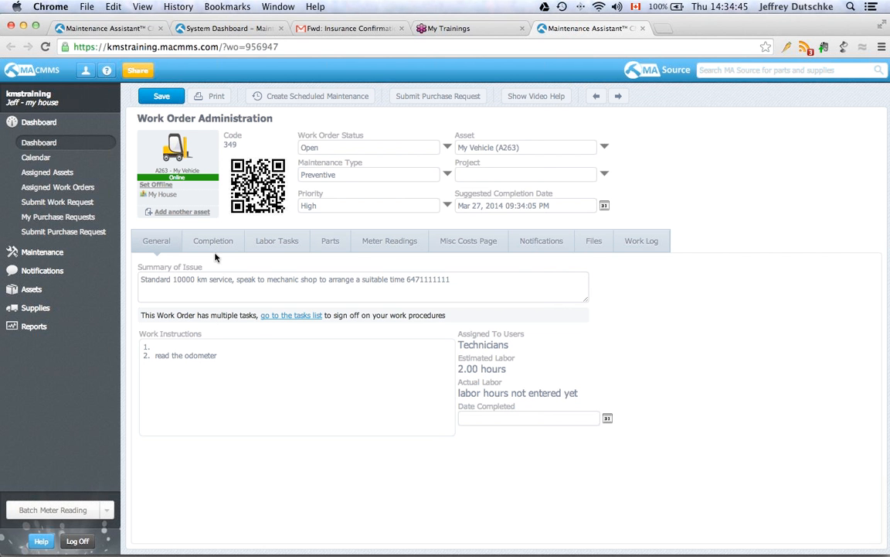
- Mark both labor tasks done and set work order 349's status to Closed, Completed
left_click(271, 242)
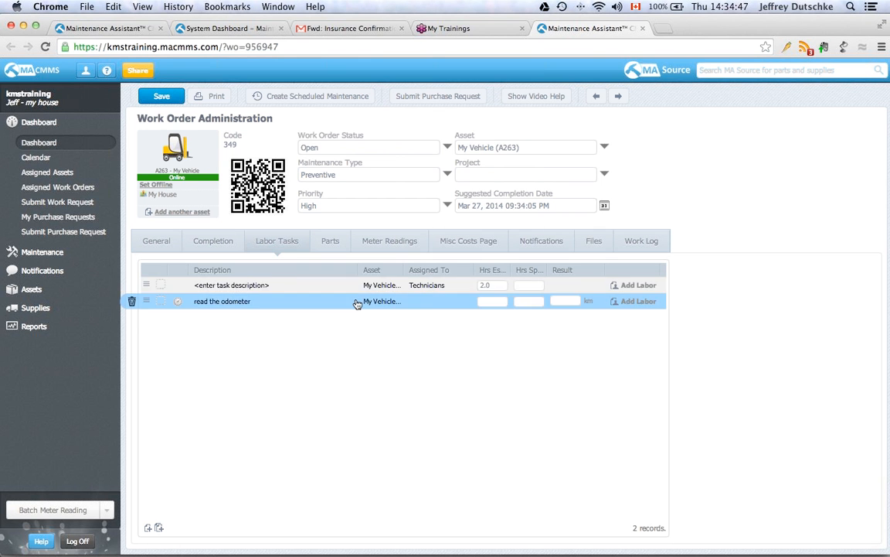
left_click(569, 301)
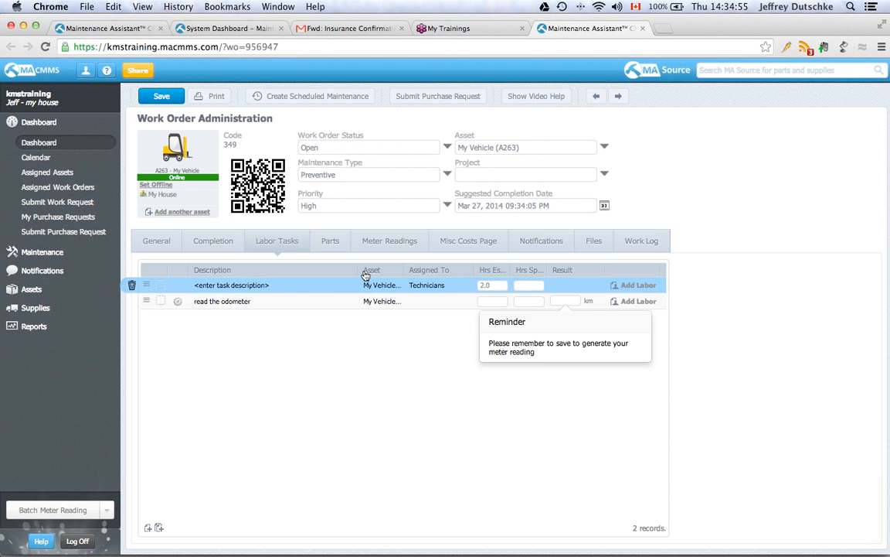
left_click(160, 302)
left_click(161, 285)
left_click(447, 149)
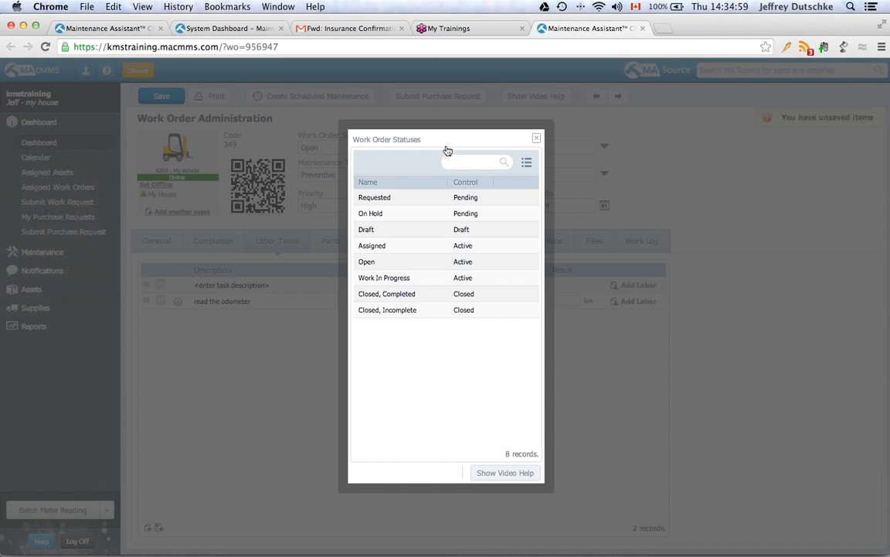
left_click(446, 290)
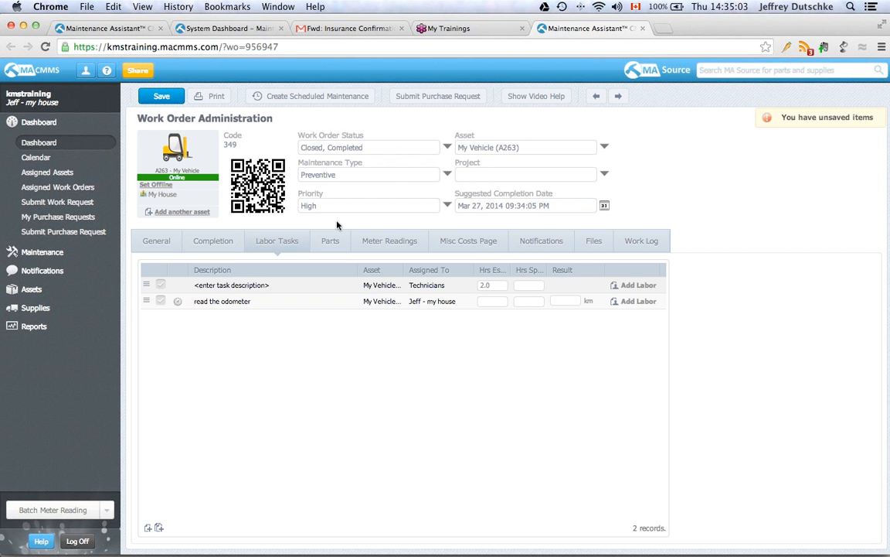
- Enter 2 and 1 hours spent, record the 39000 km odometer result, and save the work order
left_click(527, 284)
type("2")
left_click(527, 301)
type("1")
left_click(560, 307)
left_click(548, 155)
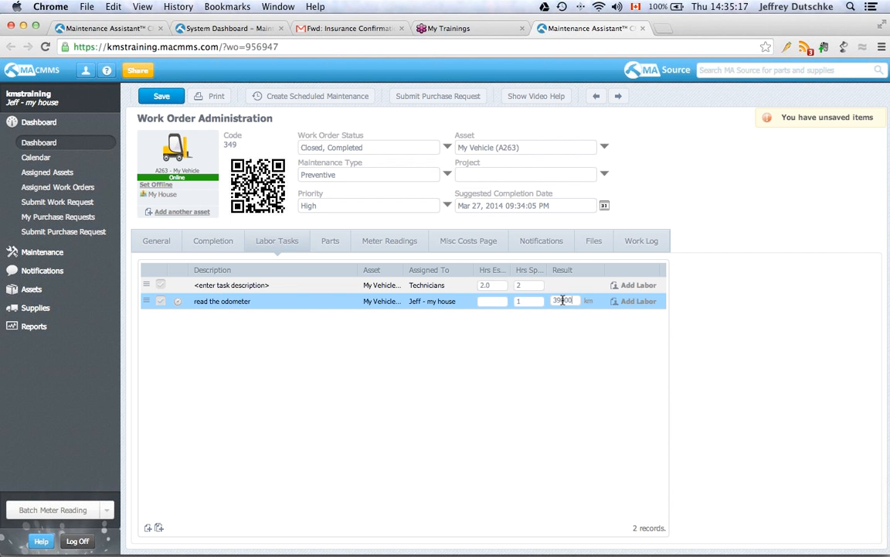
left_click(578, 311)
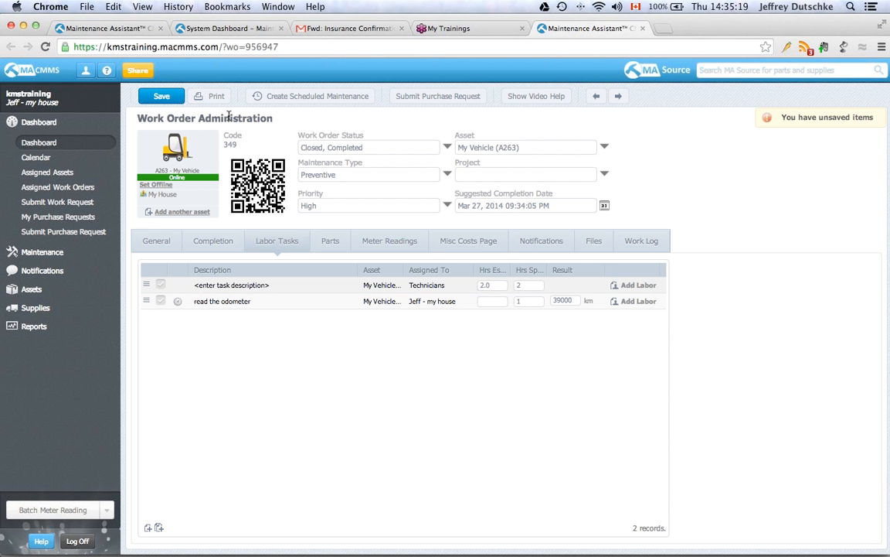
left_click(163, 96)
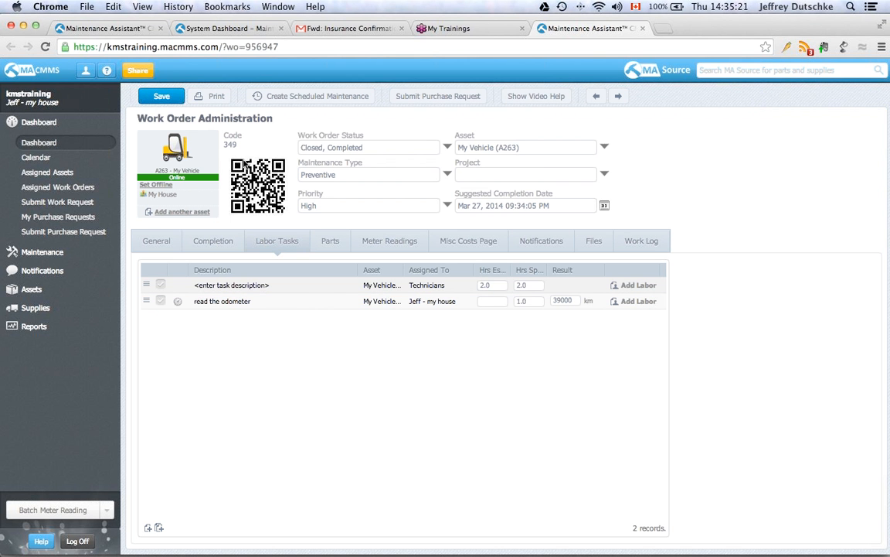
left_click(44, 252)
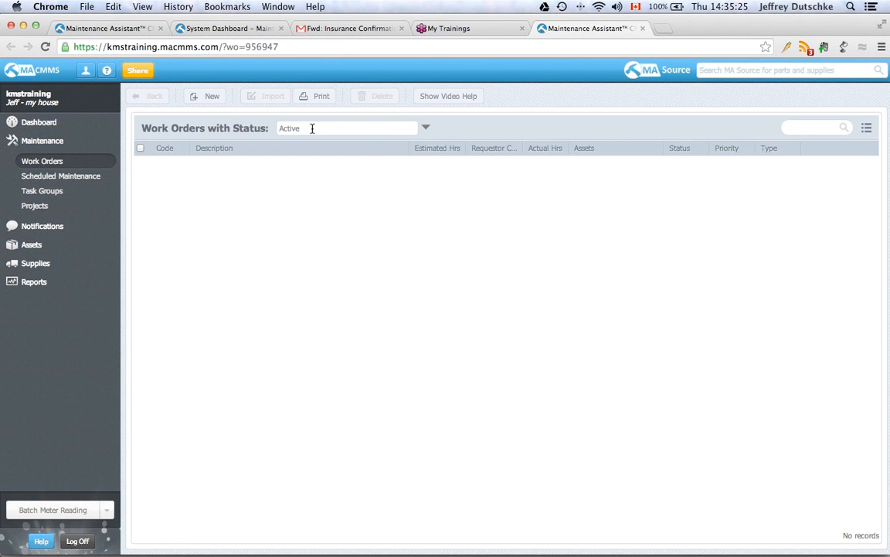
- Filter work orders to Closed and check My Vehicle's latest 39,000 km meter reading
left_click(425, 127)
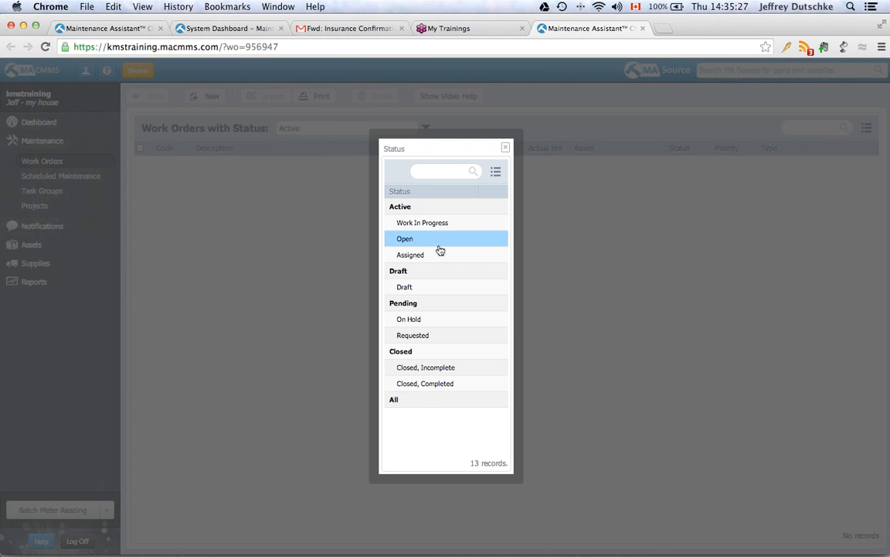
left_click(406, 351)
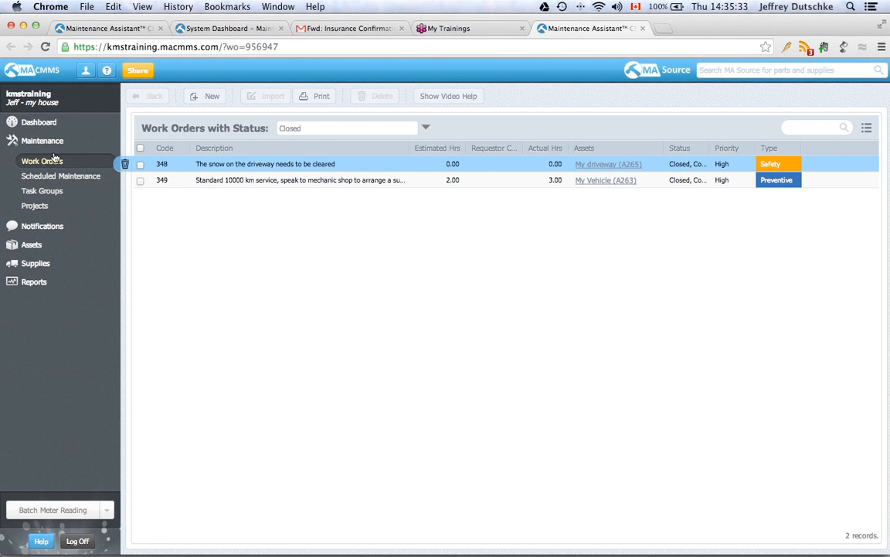
left_click(31, 245)
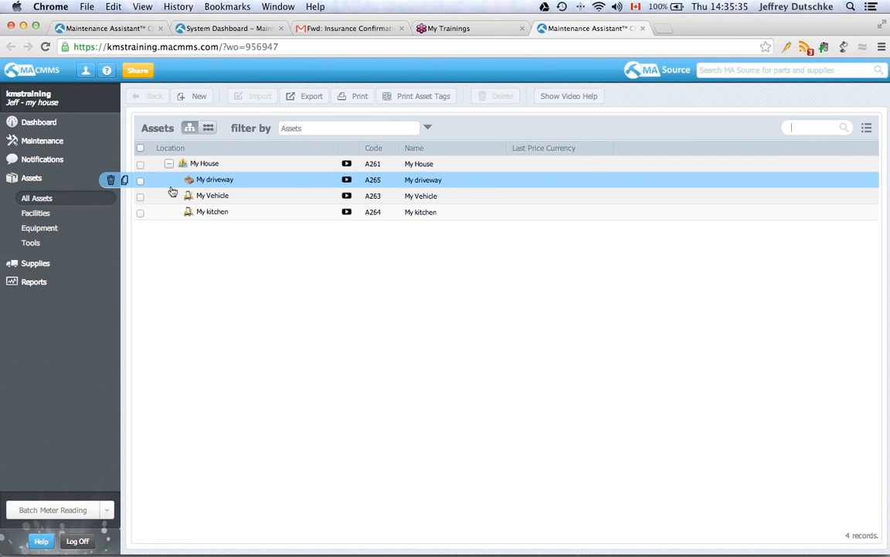
left_click(222, 197)
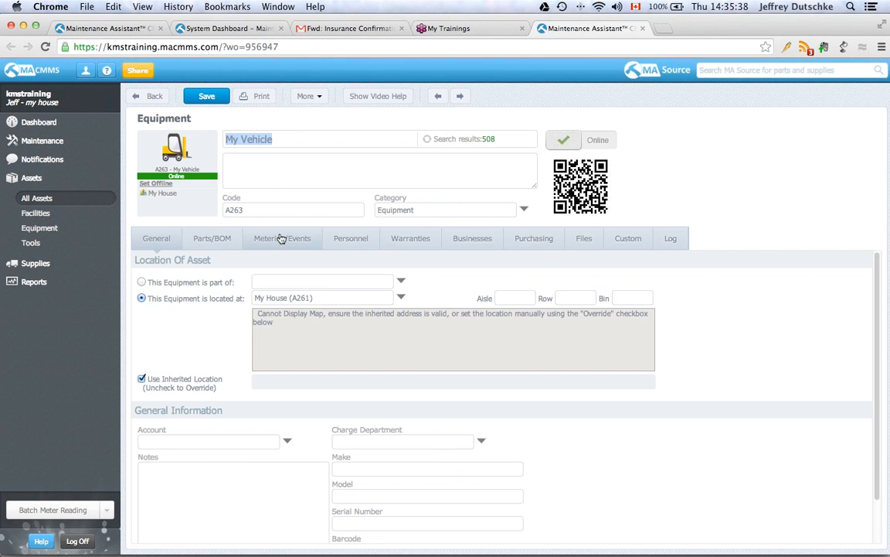
left_click(282, 238)
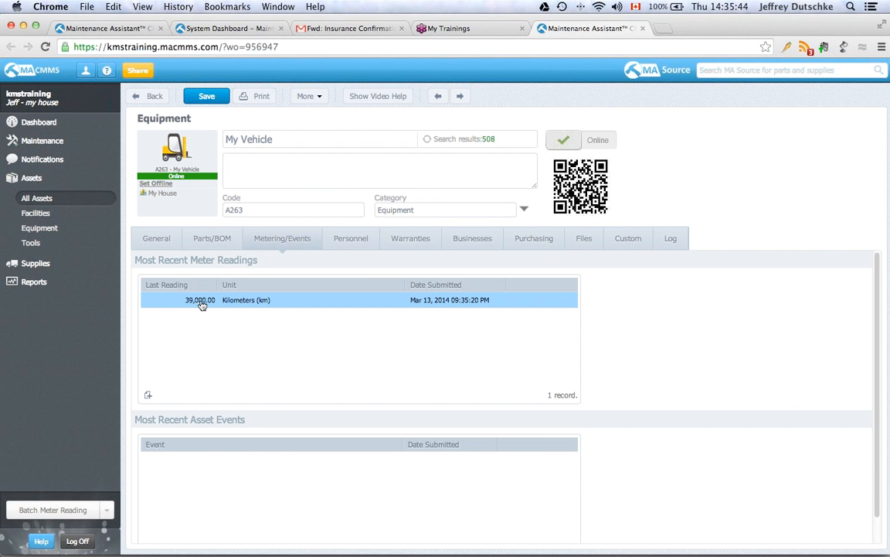
- Return to the Scheduled Maintenance list showing SM94 and SM95, then switch to PowerPoint
left_click(42, 201)
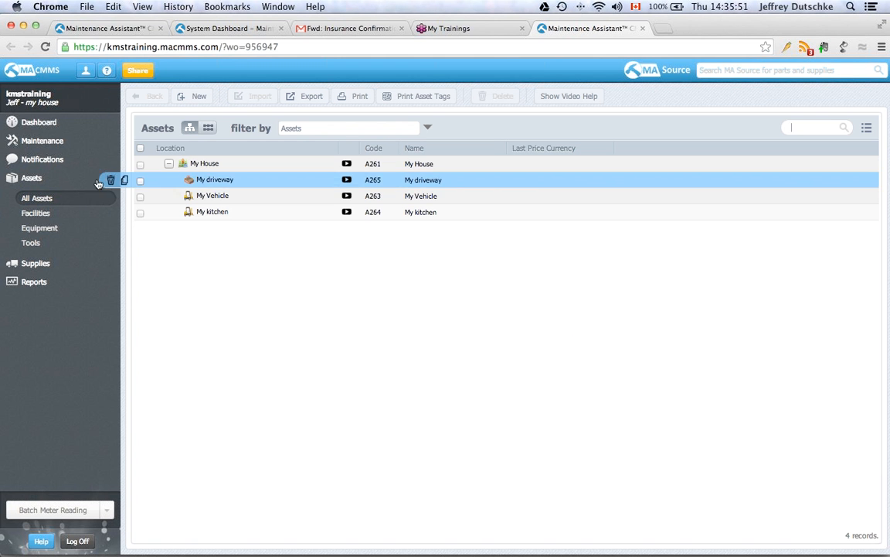
left_click(42, 142)
left_click(50, 175)
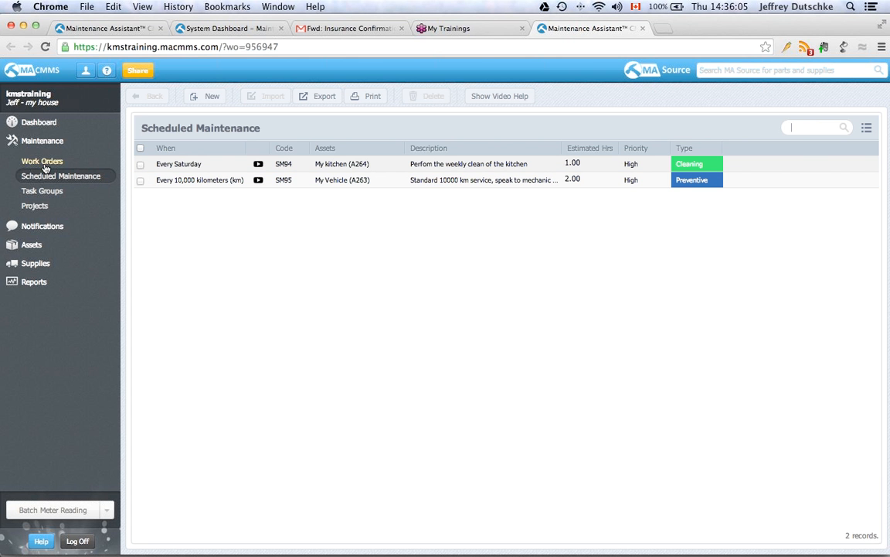
key("super+Tab")
key("super+Tab")
key("super+Tab")
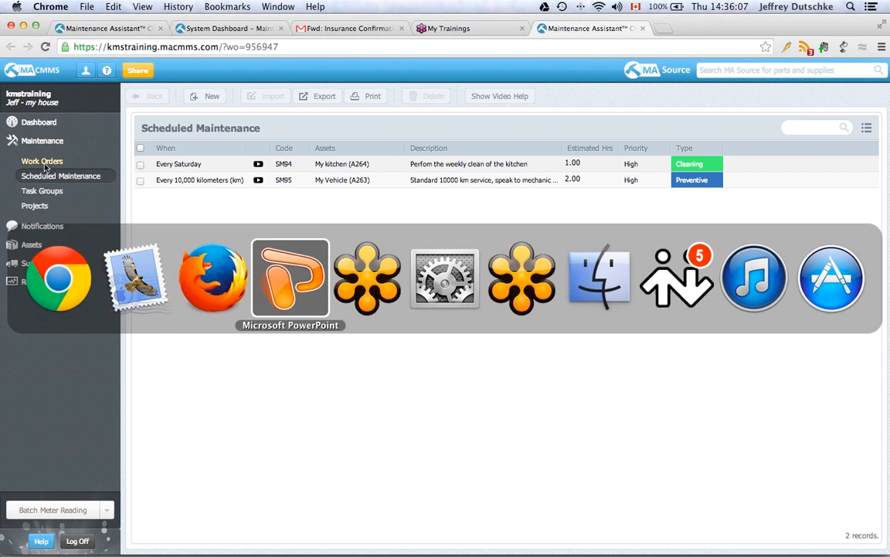
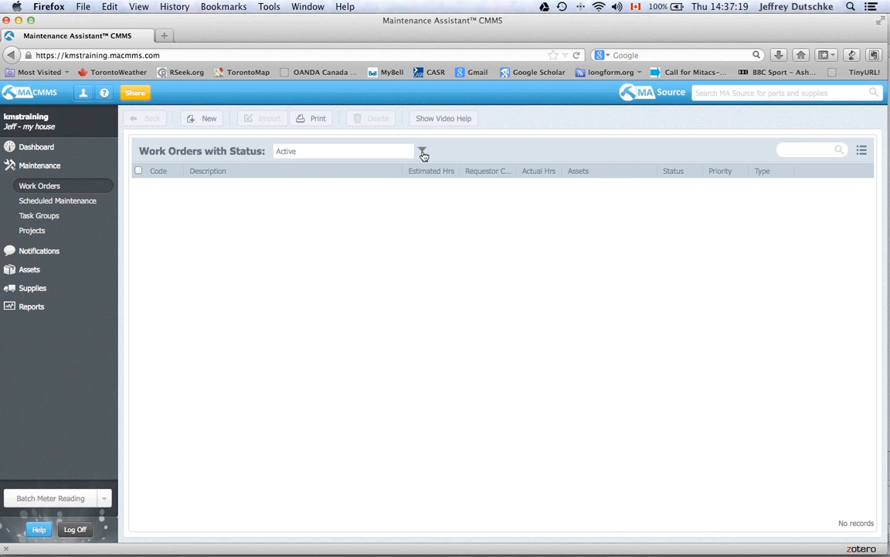
- Filter work orders to Closed and open driveway snow work order 348
left_click(423, 153)
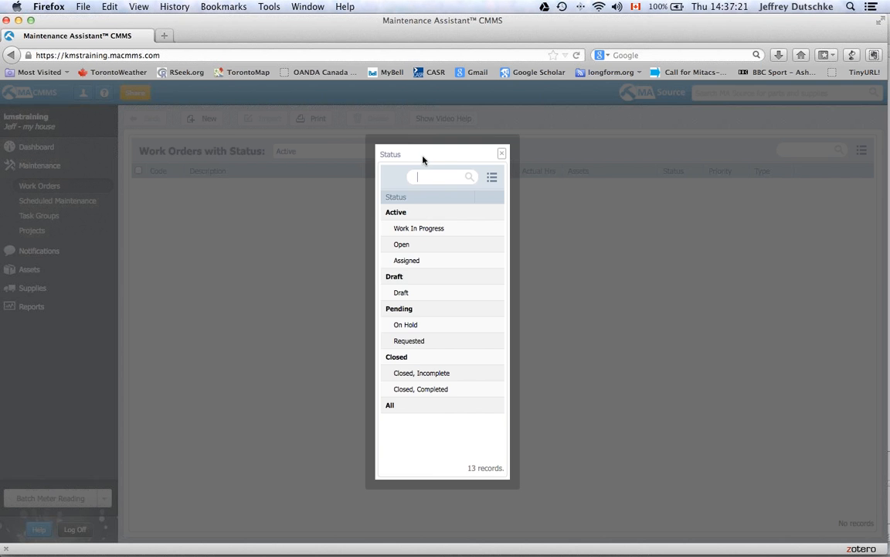
left_click(429, 356)
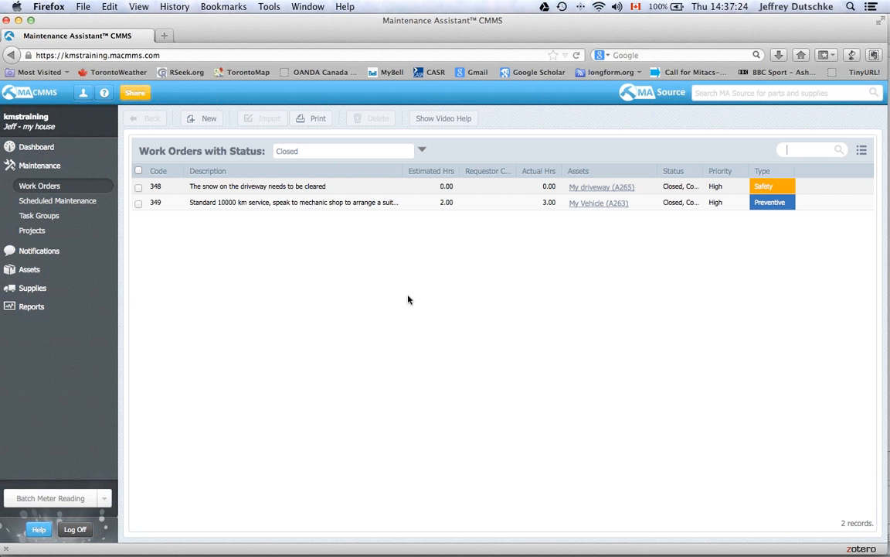
left_click(311, 189)
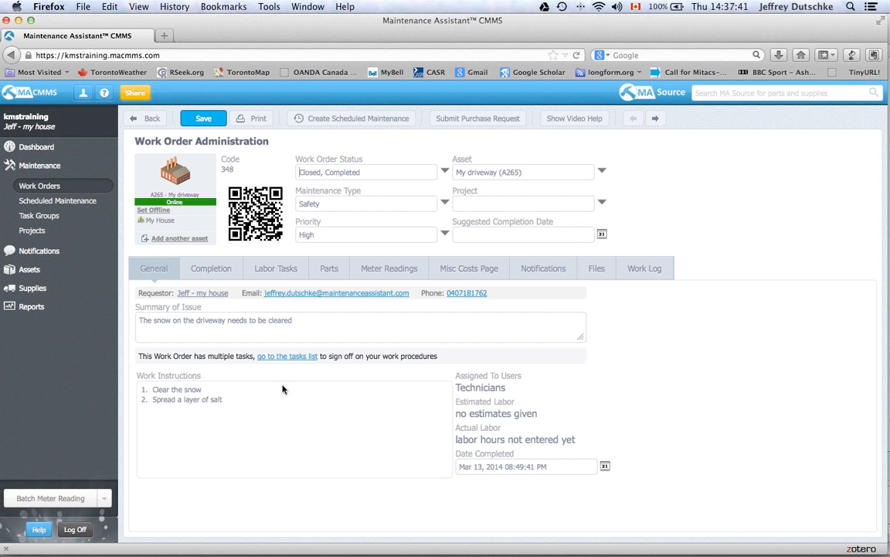
- Create scheduled maintenance SM96 from work order 348 and open it
left_click(342, 119)
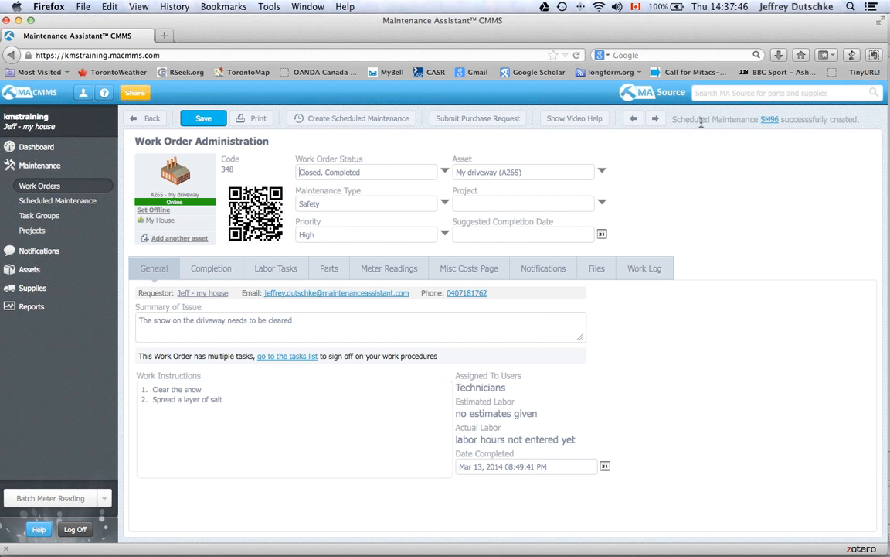
left_click(771, 120)
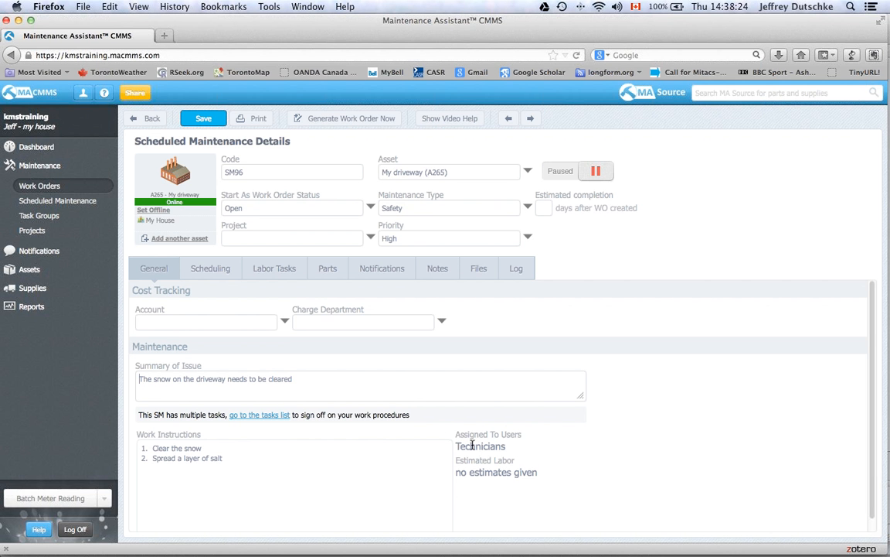
- Give SM96 an event trigger on AE6 Snow Clearing and save it
left_click(219, 275)
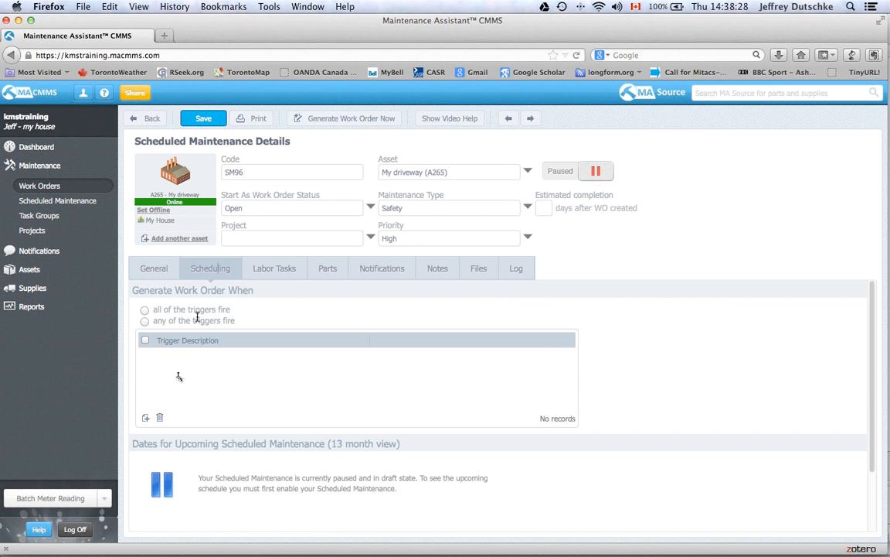
left_click(145, 418)
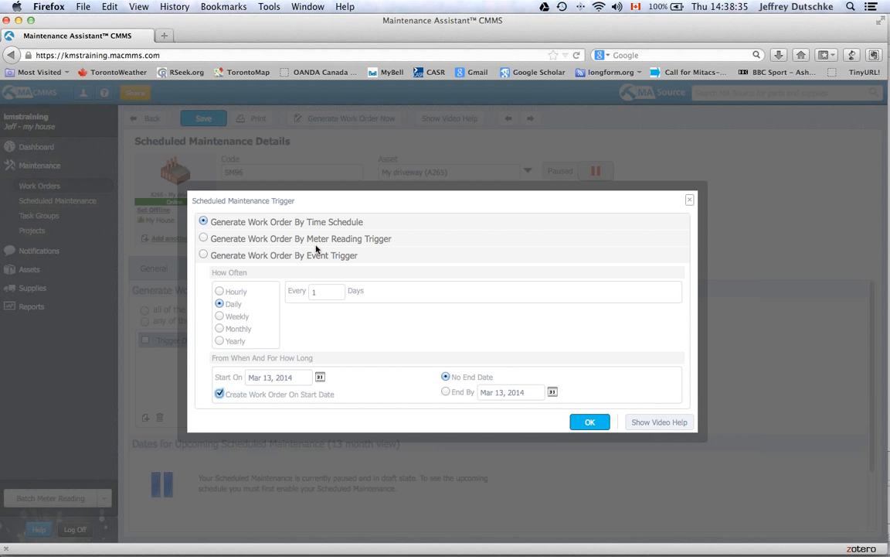
left_click(204, 255)
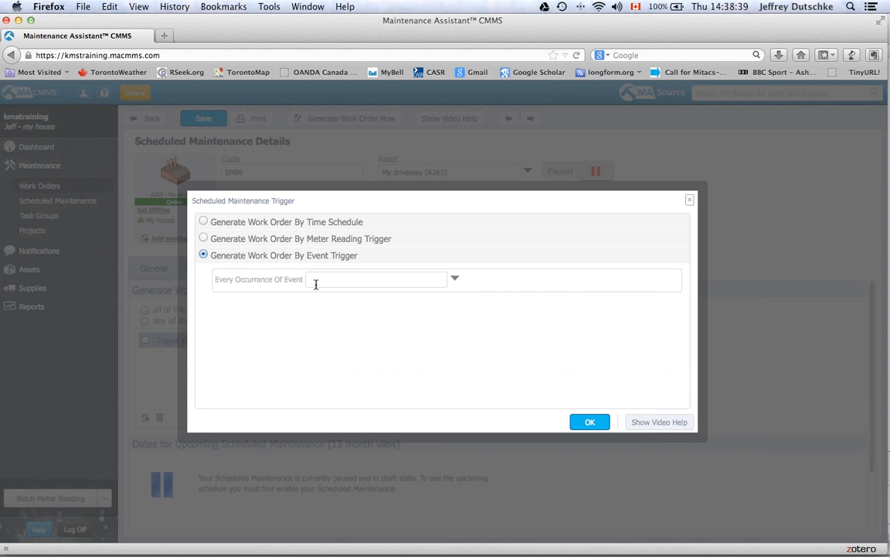
left_click(456, 281)
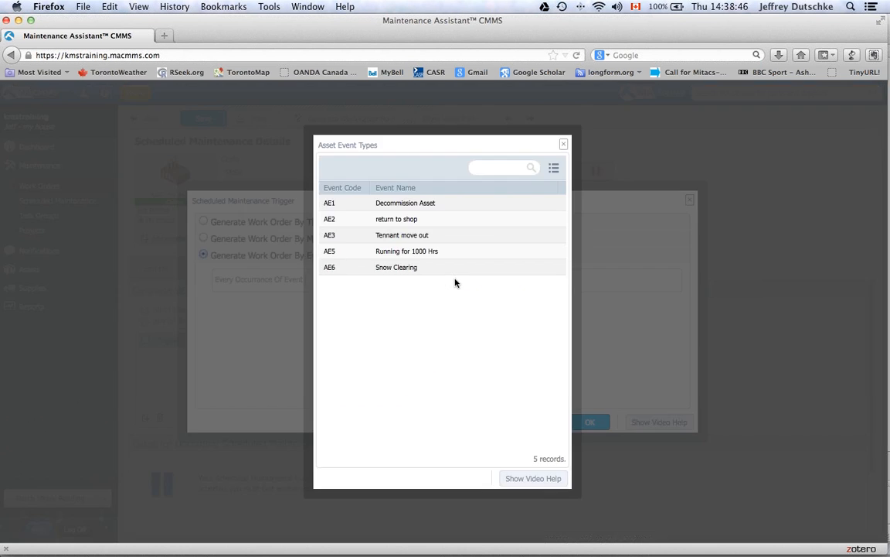
double_click(398, 272)
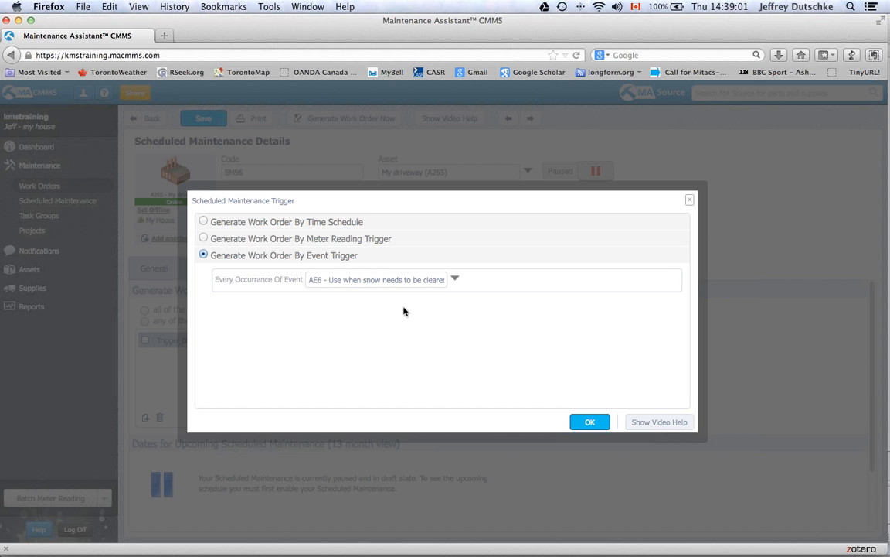
left_click(584, 421)
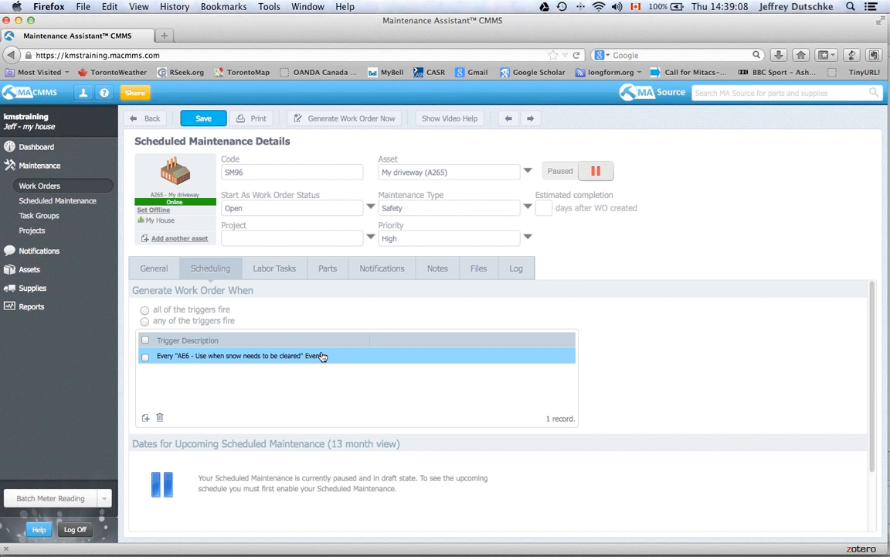
left_click(208, 118)
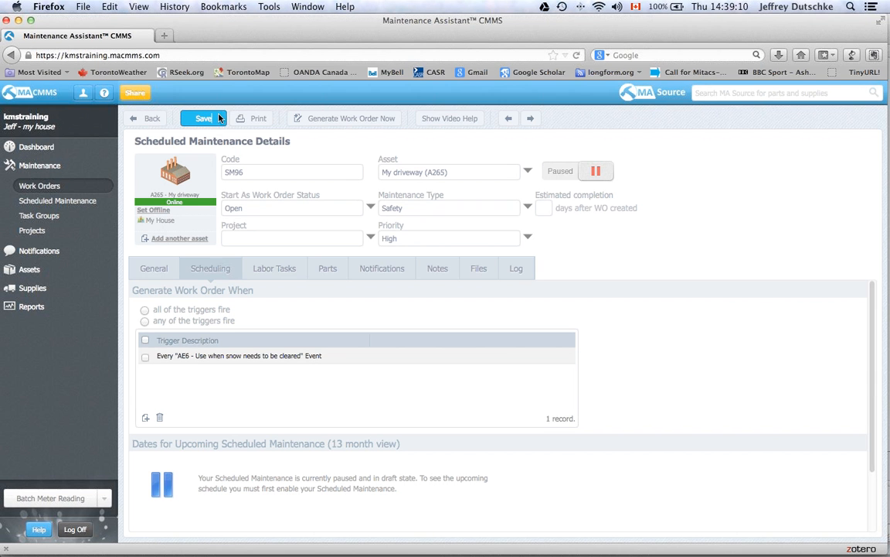
- Set SM96's estimated completion to 1 day and switch it from Paused to Running
left_click(548, 206)
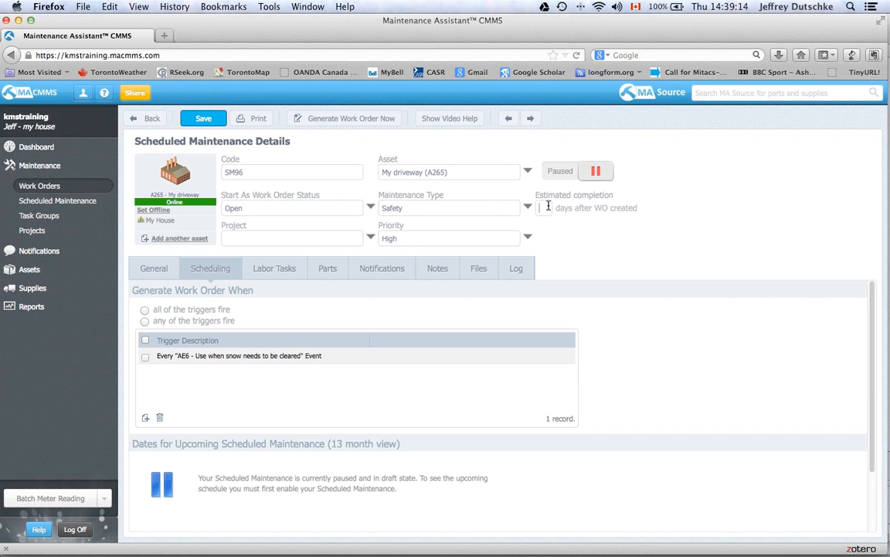
type("1")
left_click(572, 178)
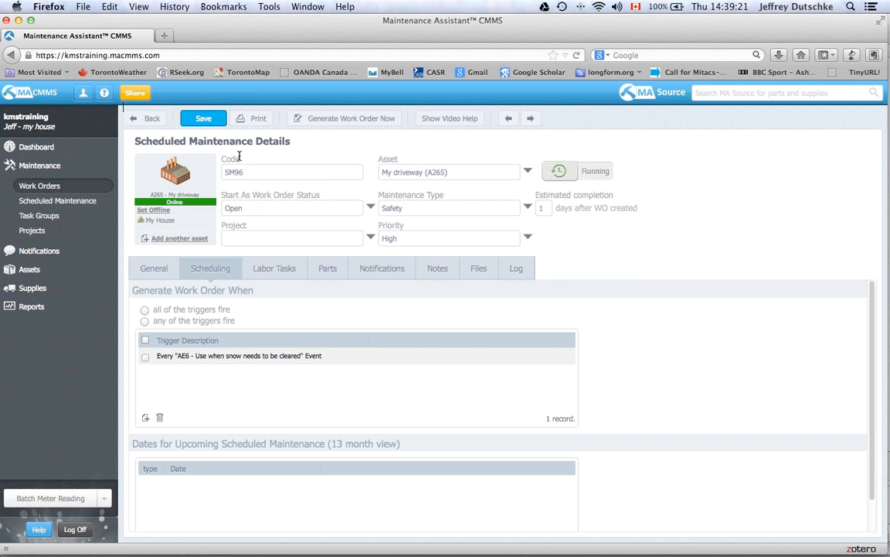
- Save SM96, then open the My driveway (A265) facility from the Assets list
left_click(199, 117)
left_click(45, 191)
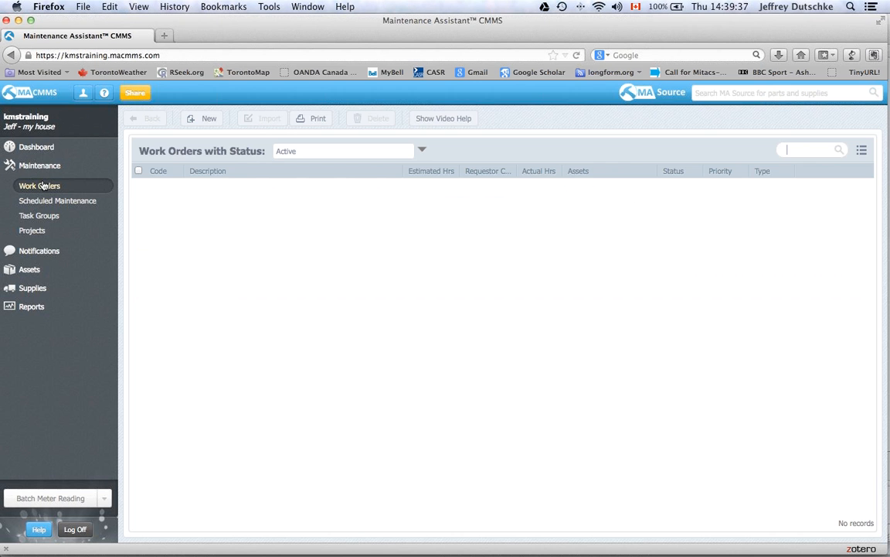
left_click(34, 148)
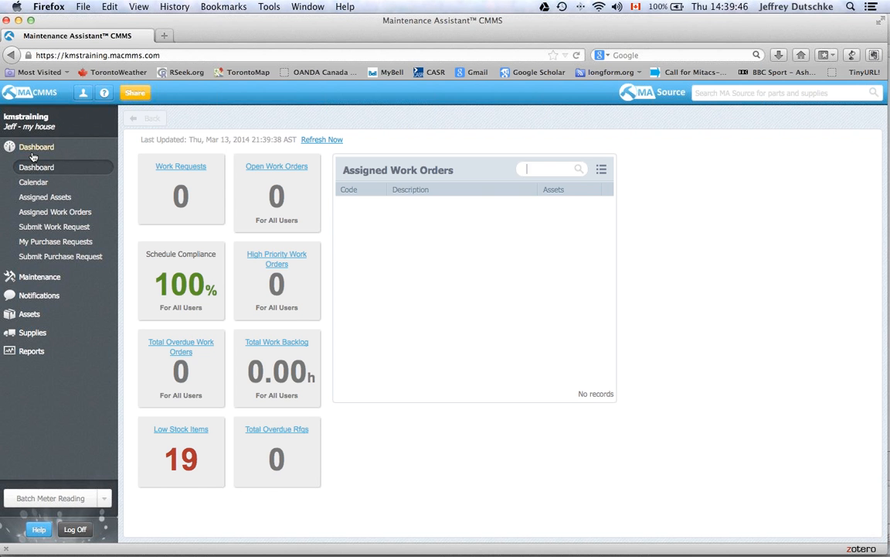
left_click(28, 314)
mouse_move(155, 242)
left_click(216, 203)
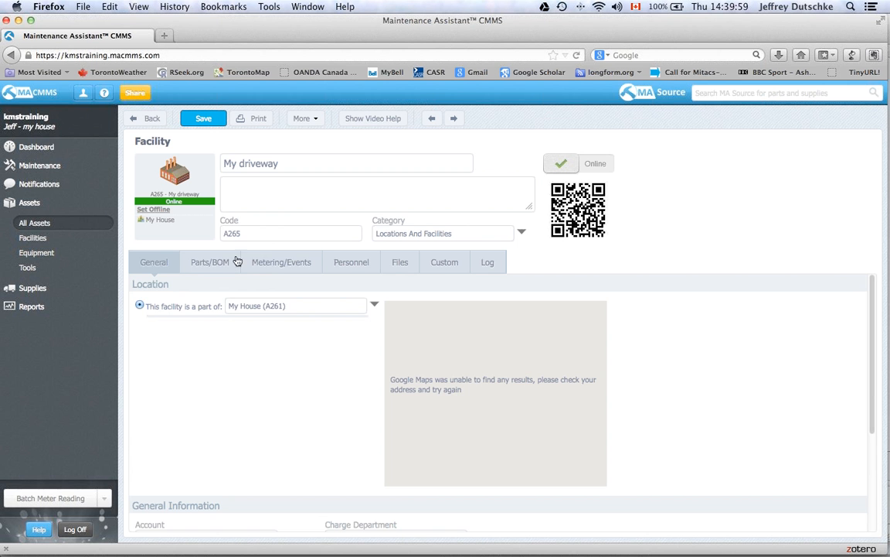
- Add asset event AE6 to My driveway with description 'Snowing on thursday afternoon'
left_click(266, 264)
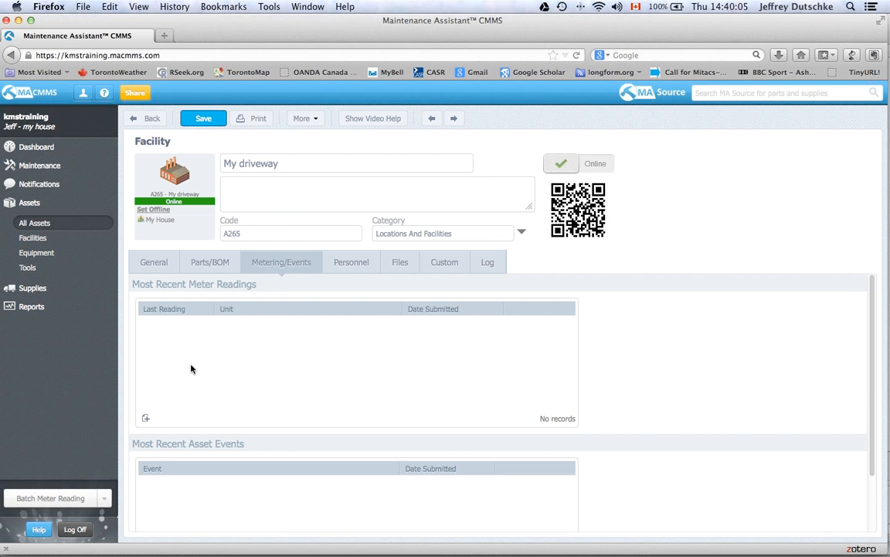
scroll(643, 433, "down", 1)
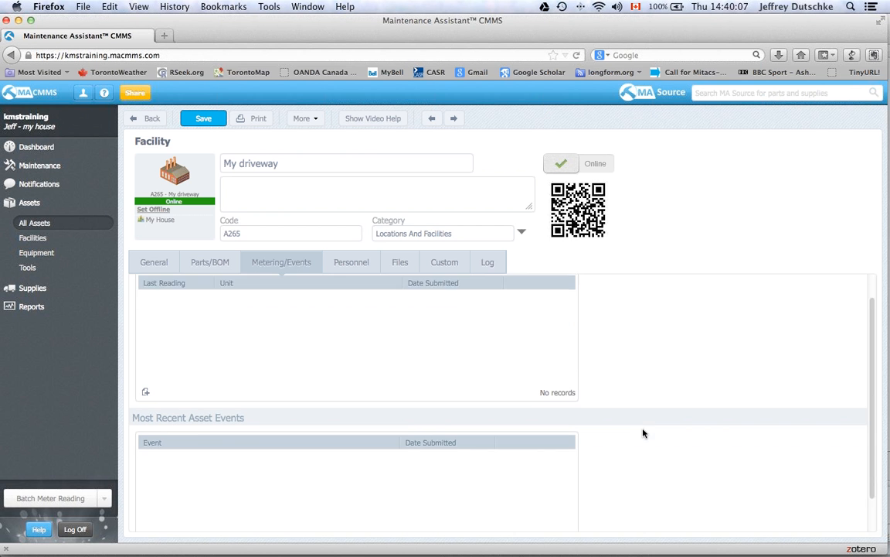
scroll(644, 432, "down", 1)
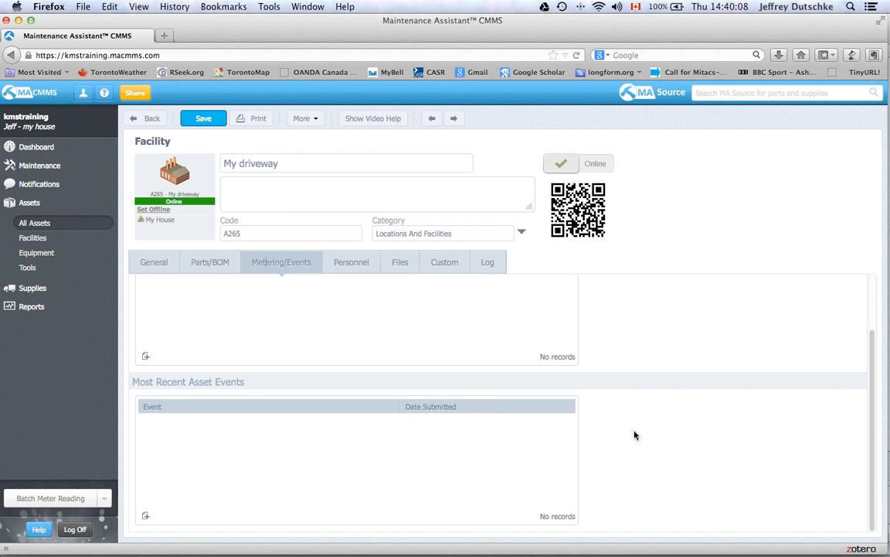
left_click(146, 516)
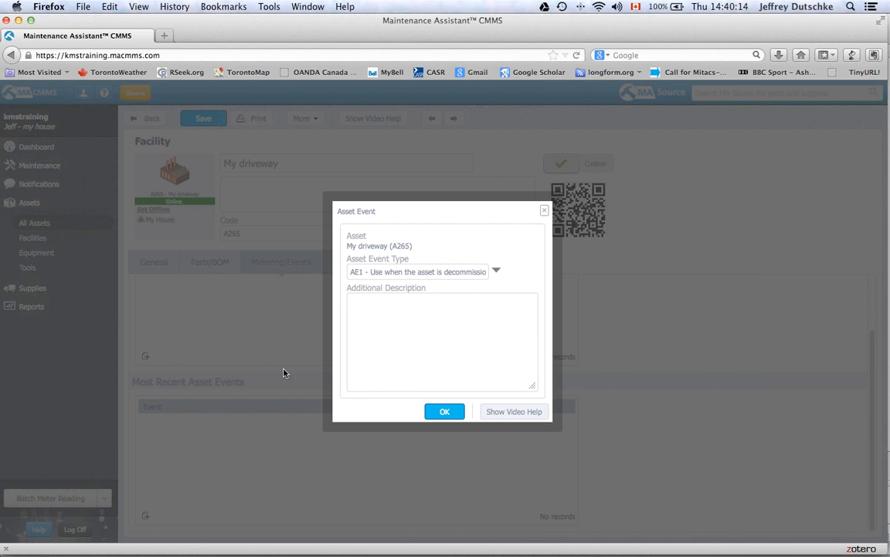
left_click(497, 272)
left_click(466, 267)
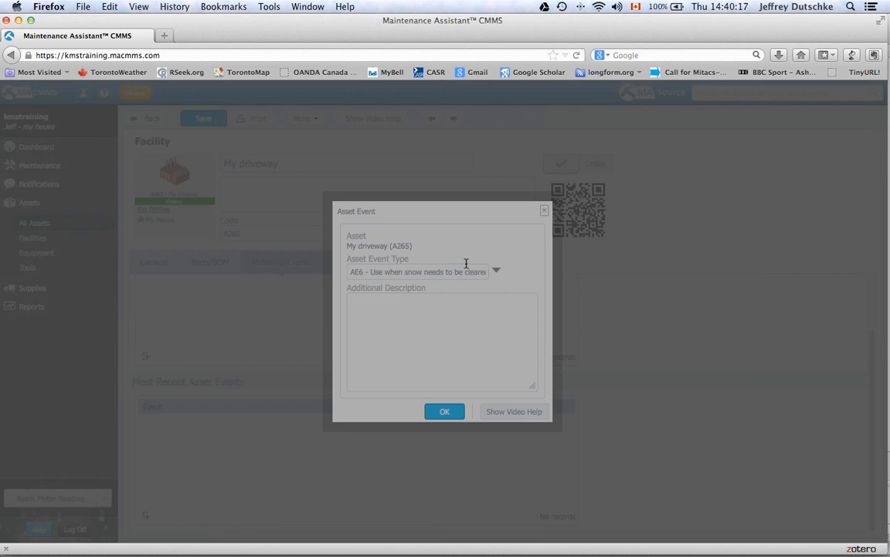
left_click(442, 309)
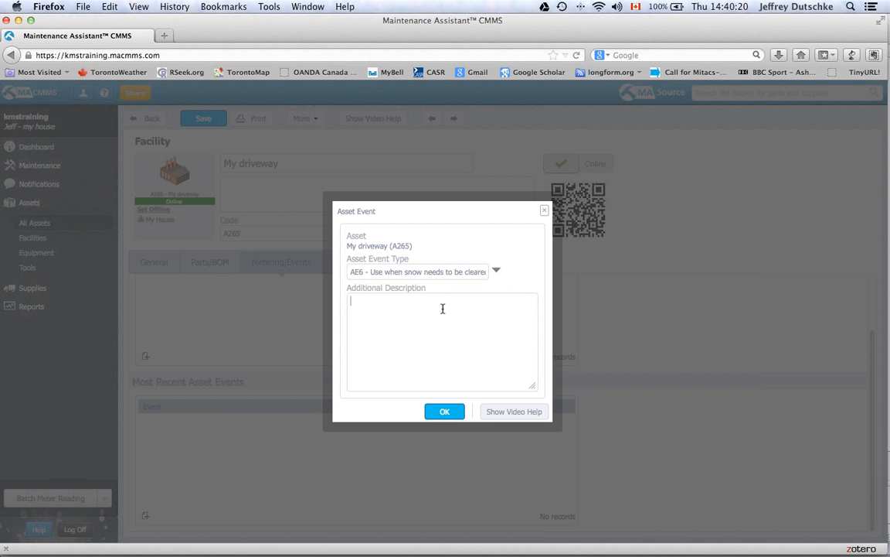
type("Snowing on thursday afternoon")
left_click(454, 410)
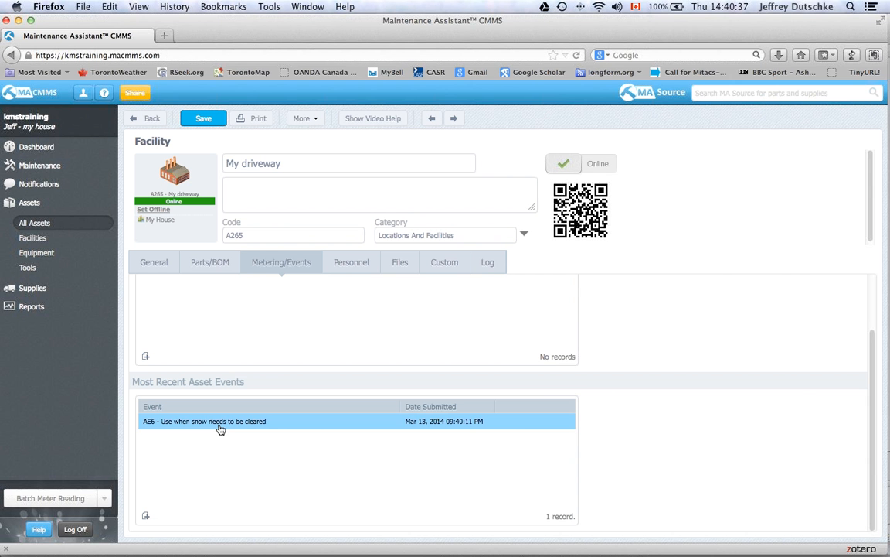
- Save My driveway, read the work order 350 assignment email, and close both message windows
left_click(205, 120)
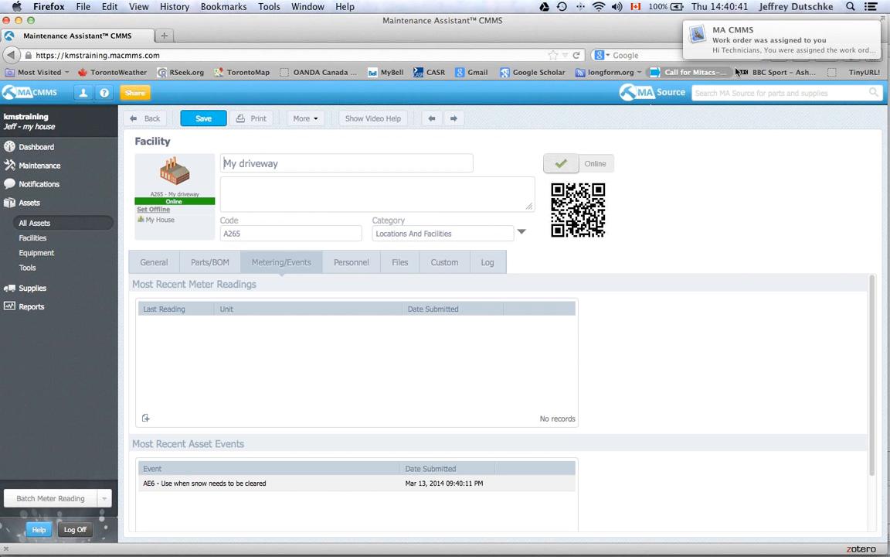
mouse_move(753, 48)
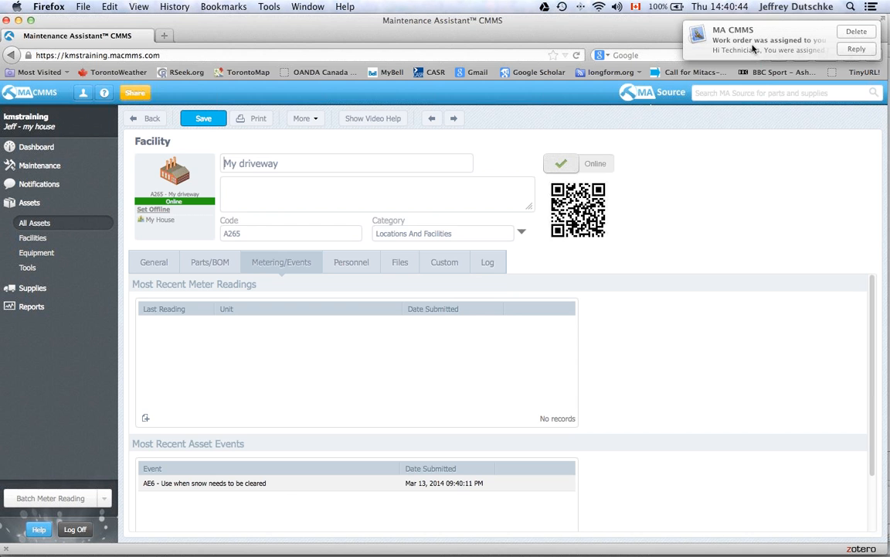
left_click(753, 49)
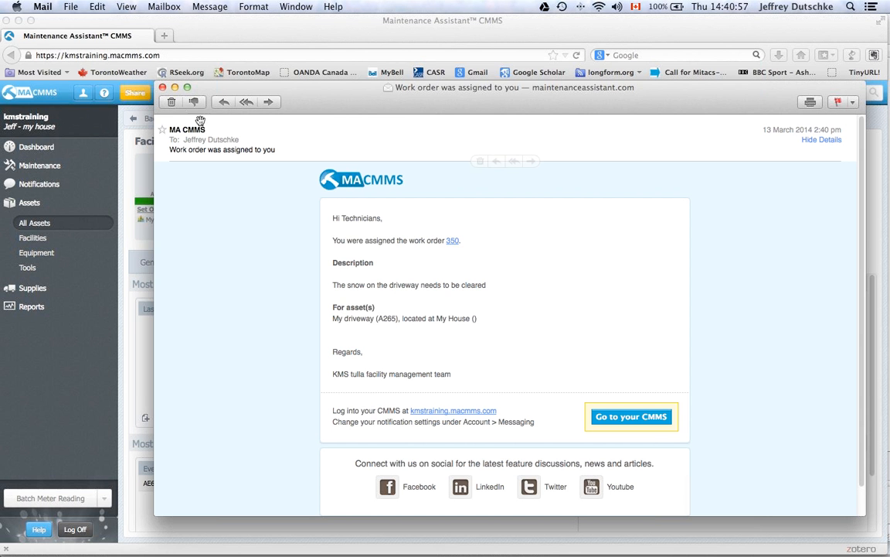
left_click(163, 87)
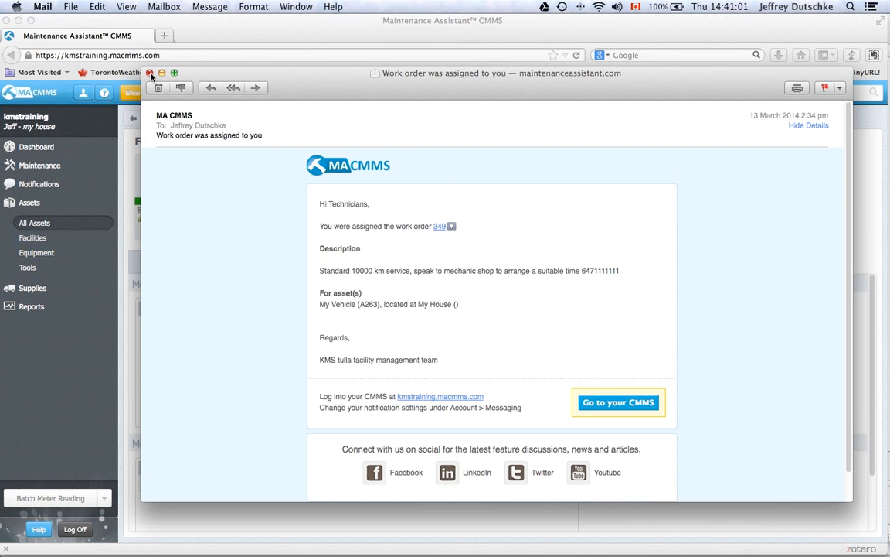
left_click(149, 73)
key("super+Tab")
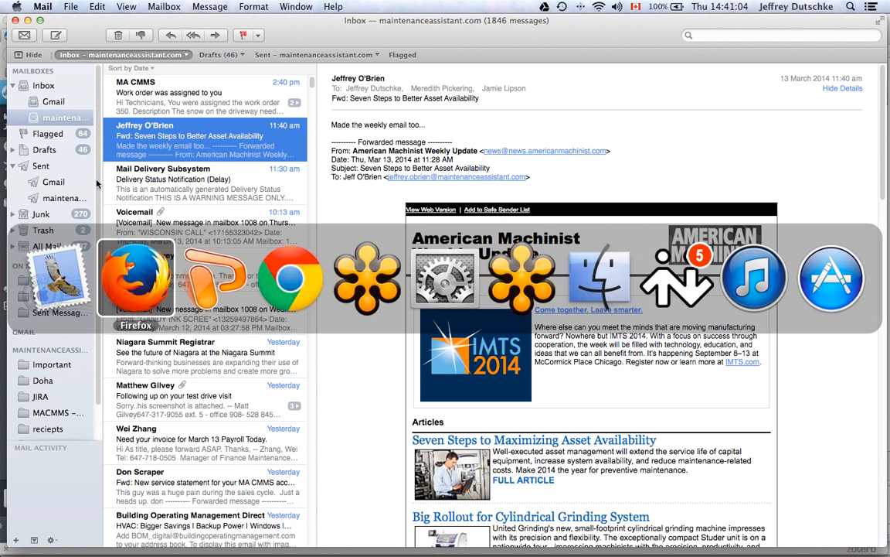
- Open work order 350 and review its General and Completion tabs
left_click(42, 165)
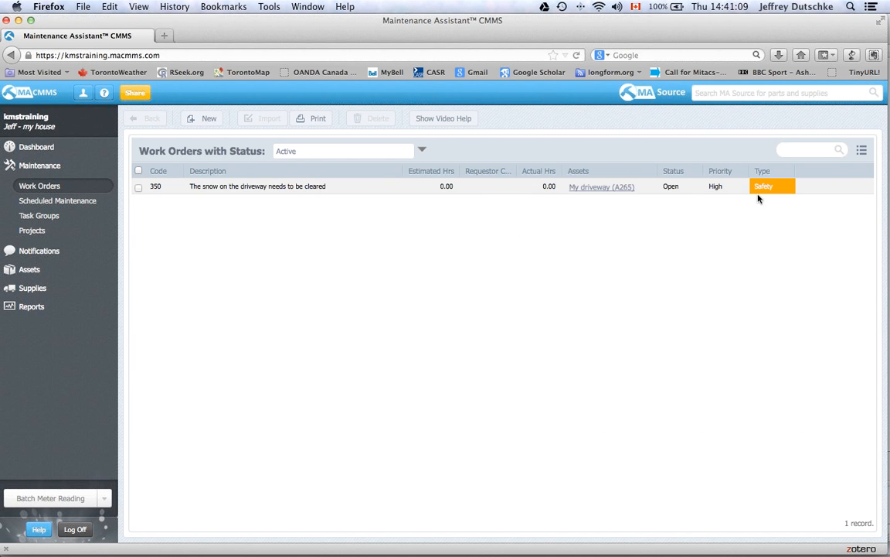
double_click(393, 185)
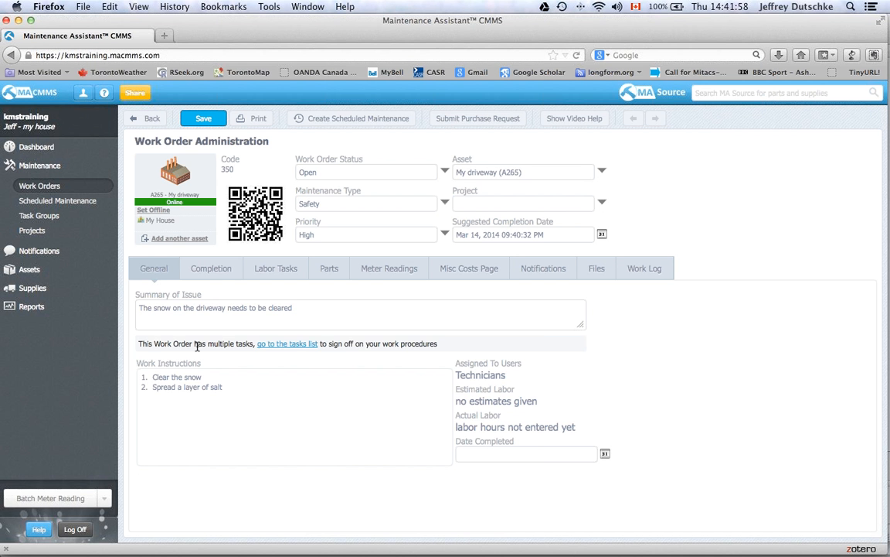
left_click(221, 271)
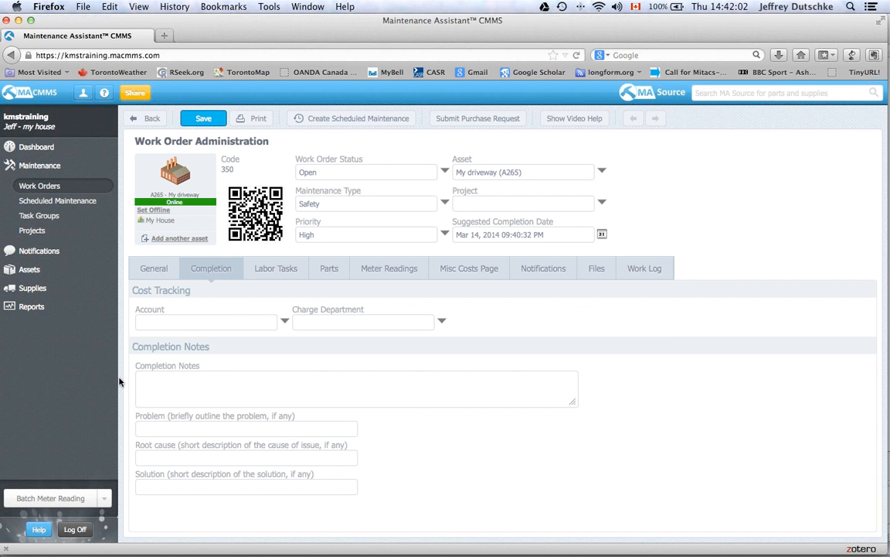
key("super+Tab")
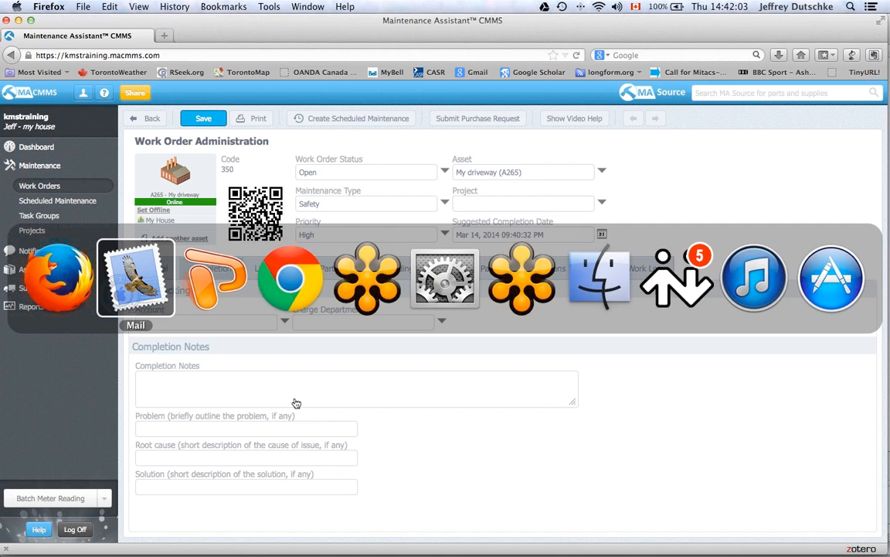
- In Chrome, log off and sign back in with the admin account and its password
left_click(294, 305)
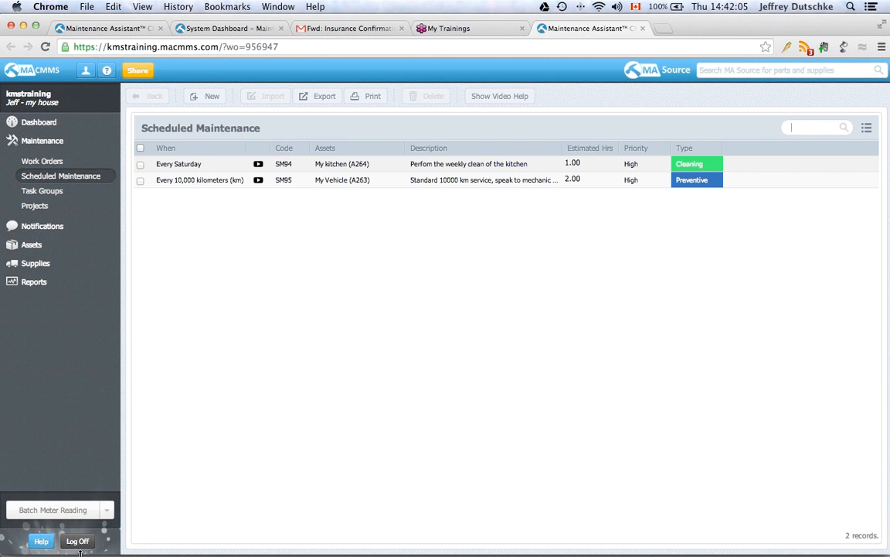
left_click(77, 541)
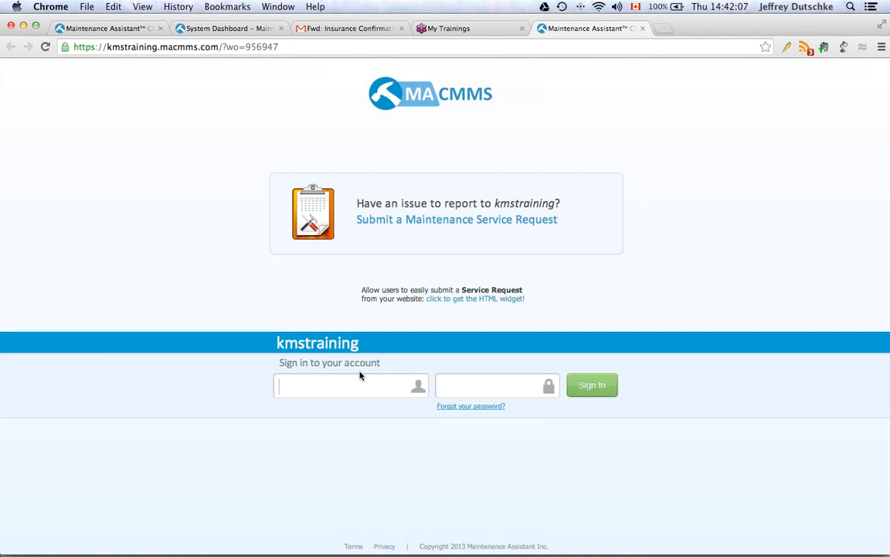
type("admin")
key("Tab")
type("admin")
key("Return")
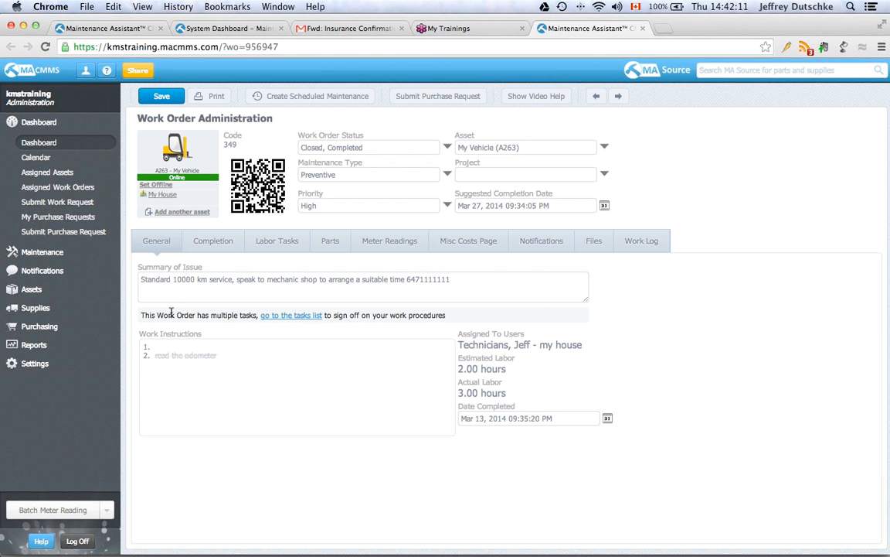
- Go to Settings > Cmms Settings > Lookup Tables
left_click(56, 361)
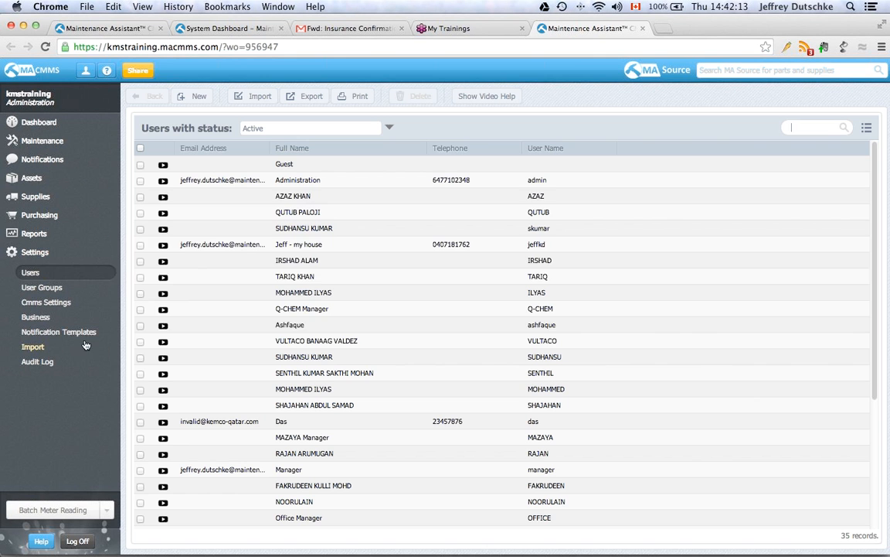
left_click(42, 304)
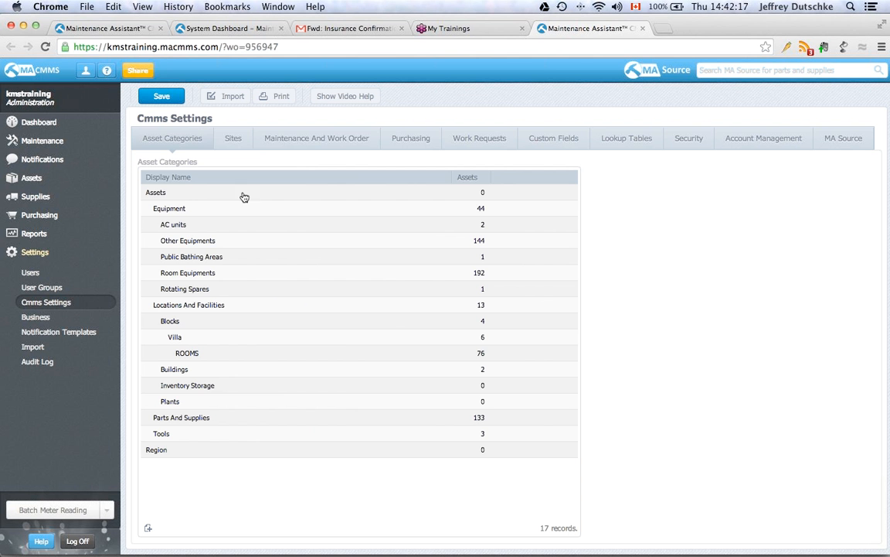
left_click(617, 147)
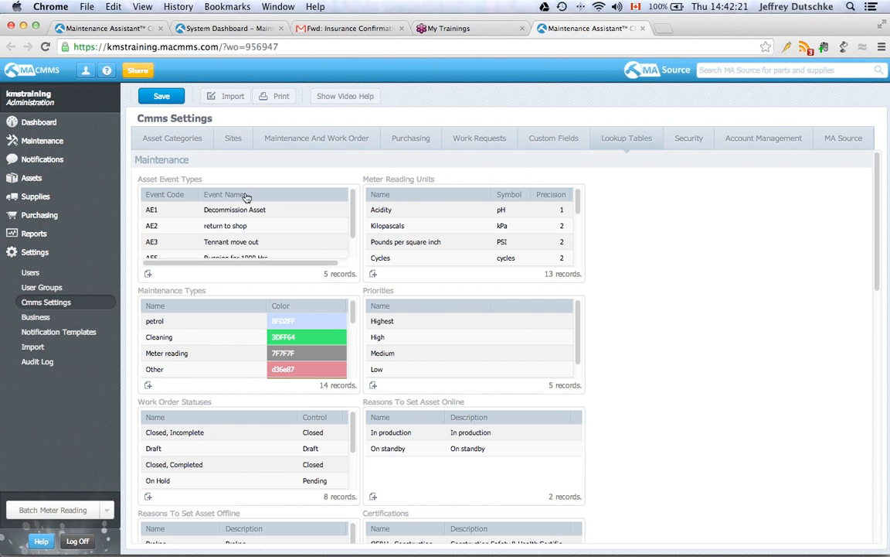
- Add asset event type 'Its raining' with description 'use when raining'
left_click(149, 277)
double_click(540, 293)
triple_click(539, 293)
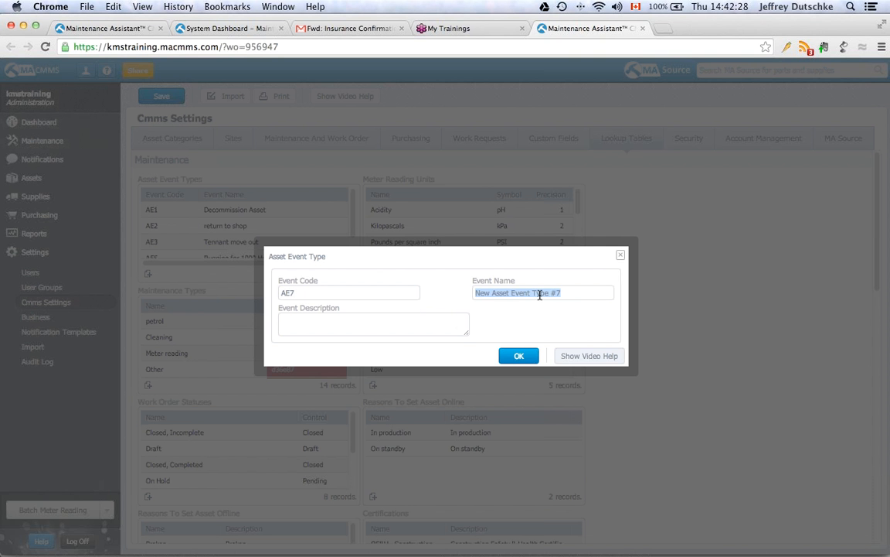
type("Its raining")
left_click(439, 328)
type("use when raining")
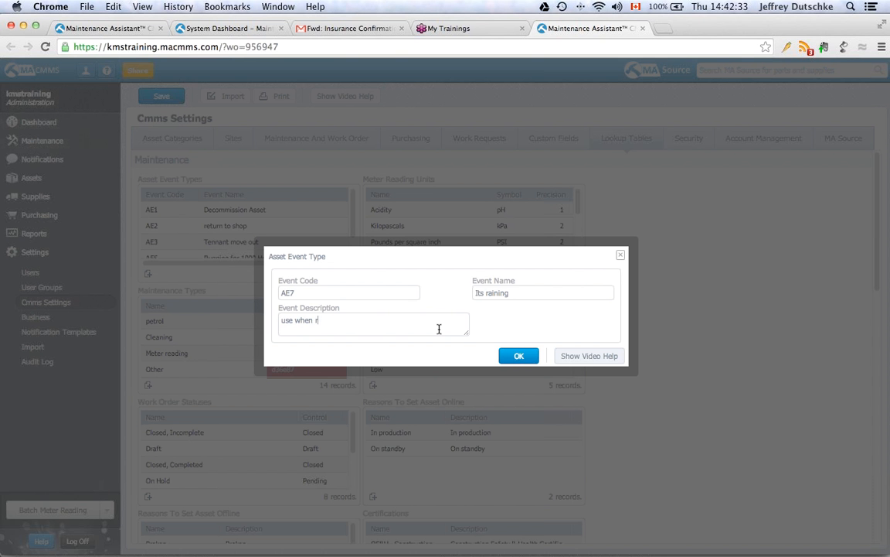
left_click(533, 357)
scroll(288, 243, "down", 5)
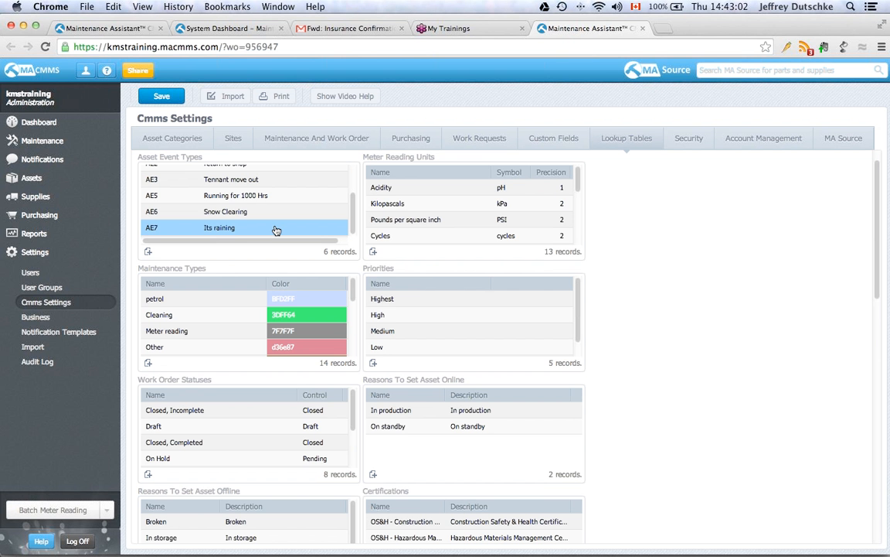
key("super+Tab")
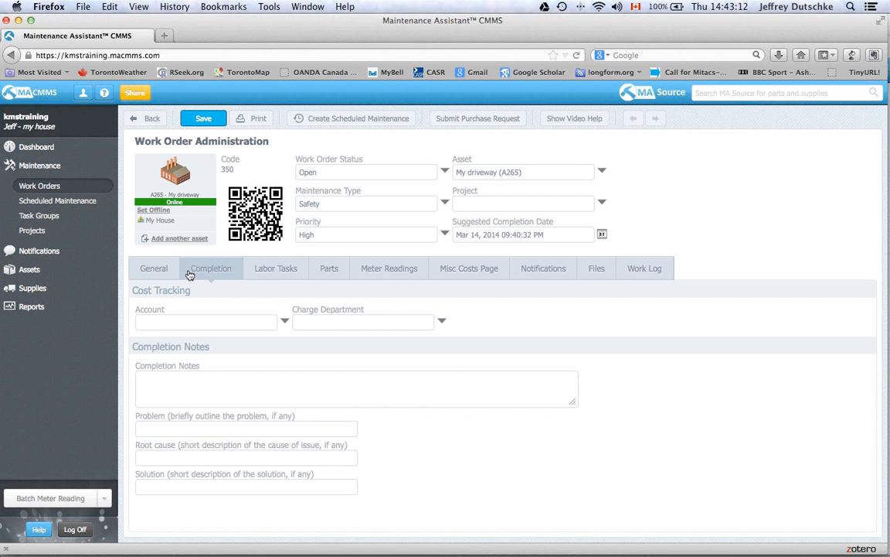
- In SM94's Scheduling tab, open the 'Every Saturday' trigger for editing
left_click(86, 204)
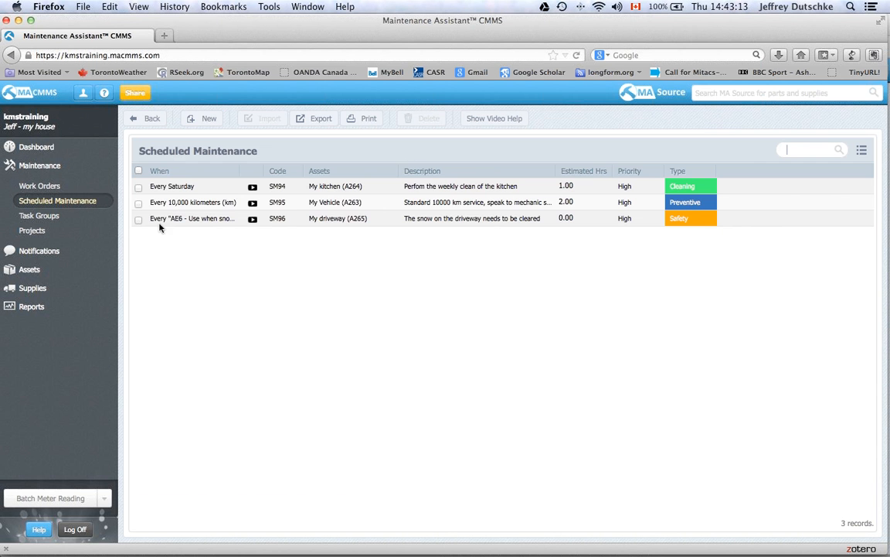
left_click(349, 191)
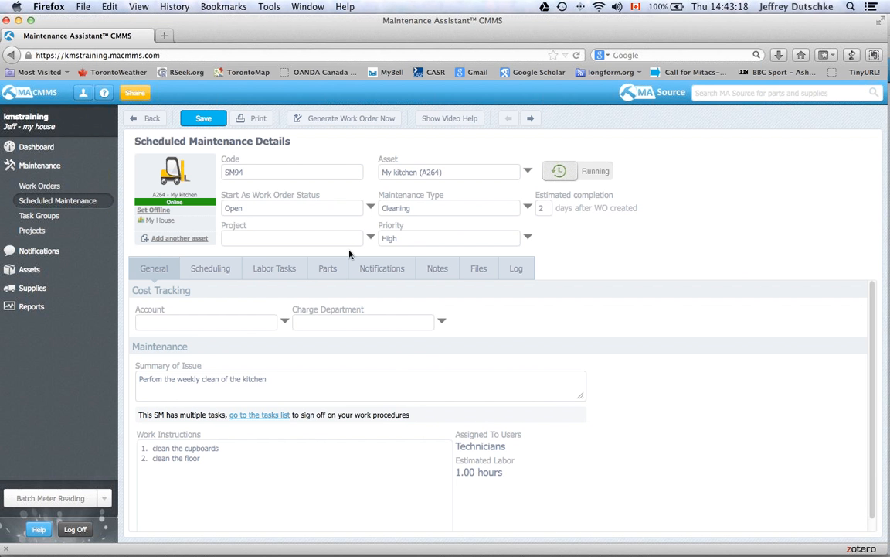
left_click(234, 267)
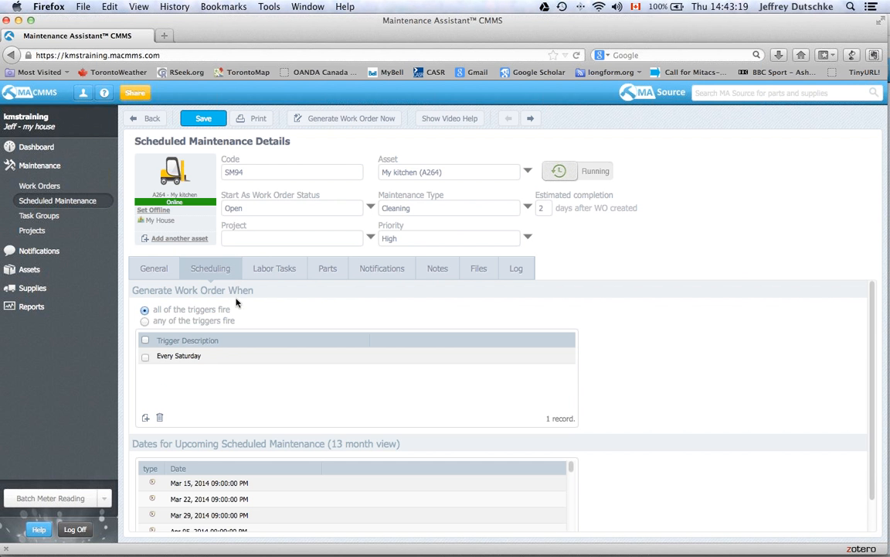
left_click(218, 354)
double_click(217, 355)
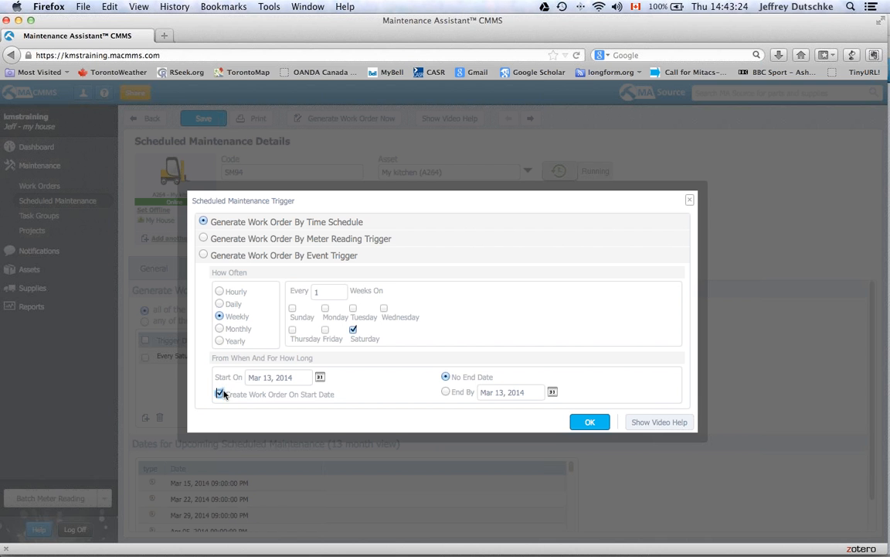
- Discard the unsaved daily trigger edit and pause the SM94 schedule
left_click(221, 304)
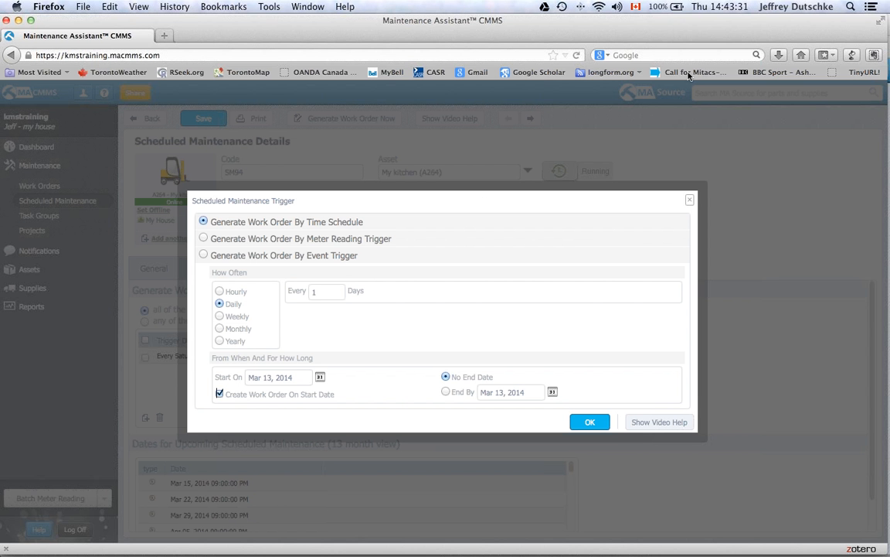
left_click(692, 203)
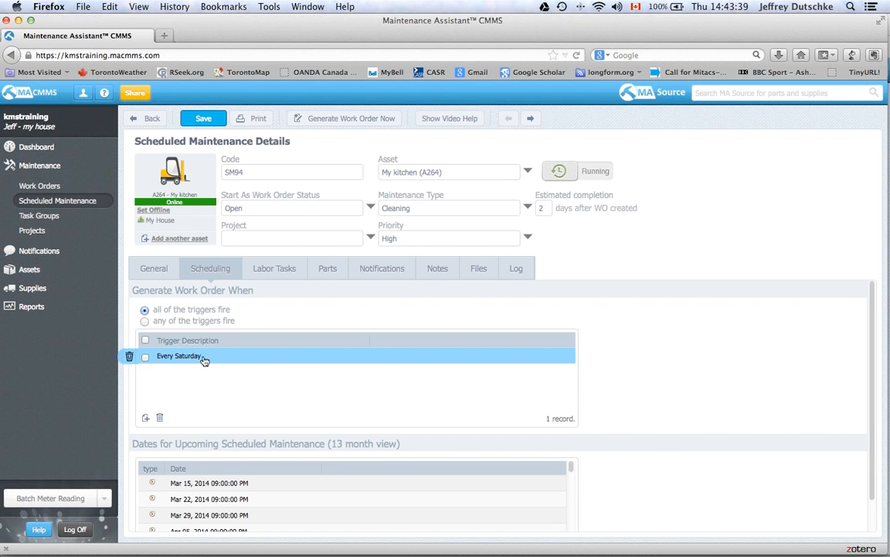
left_click(560, 171)
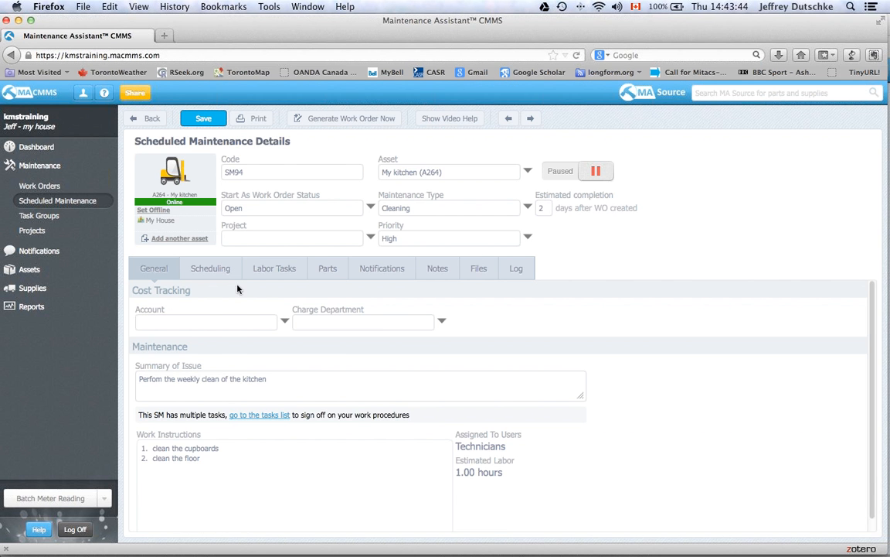
- Delete SM94's Every Saturday trigger, leaving no triggers
left_click(213, 270)
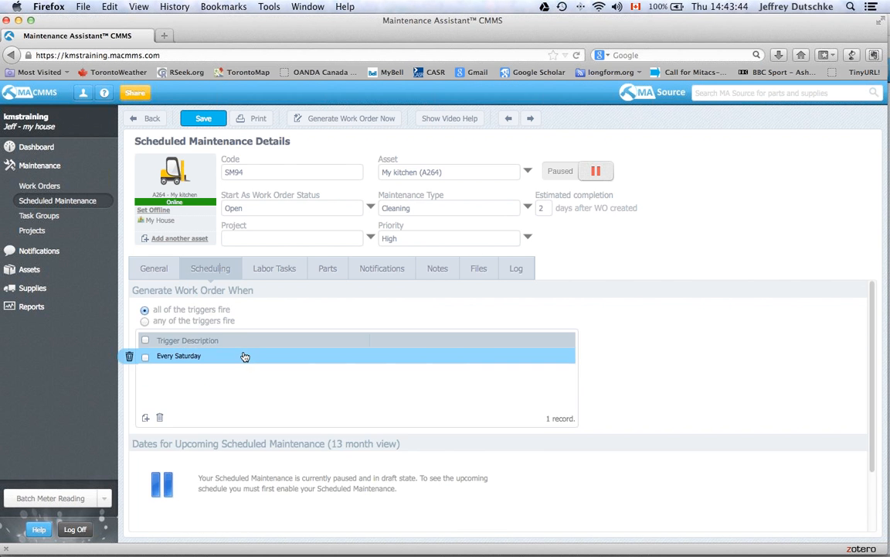
left_click(130, 357)
left_click(485, 280)
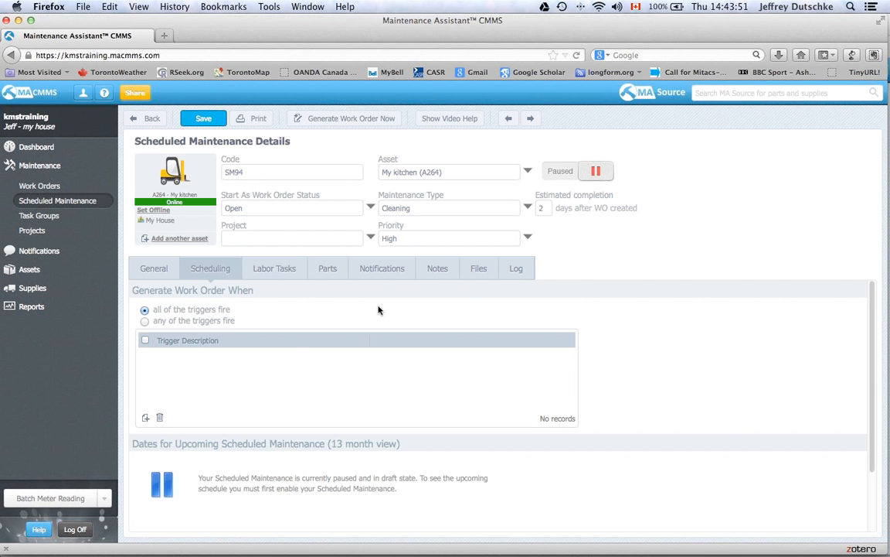
- Add an Hourly trigger to SM94, with upcoming dates every hour from Mar 13, 2014 10:00 PM
left_click(146, 417)
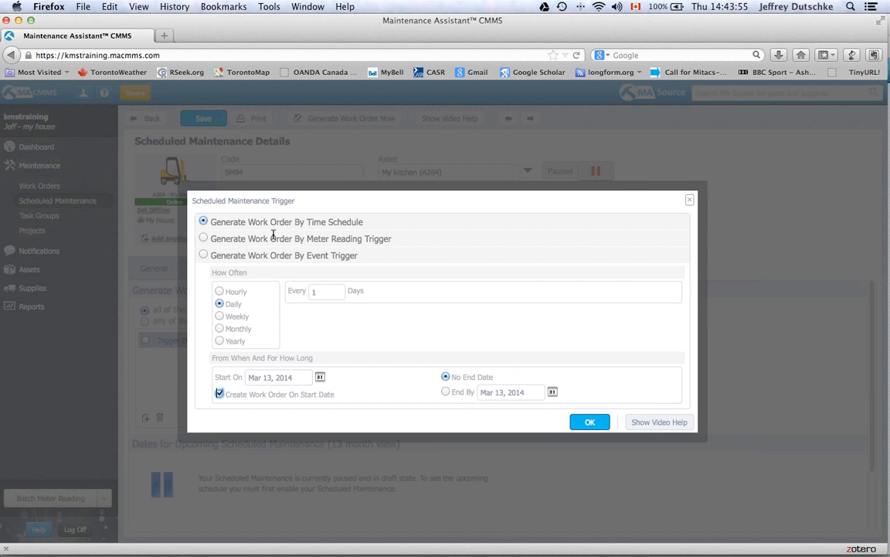
left_click(220, 291)
left_click(591, 422)
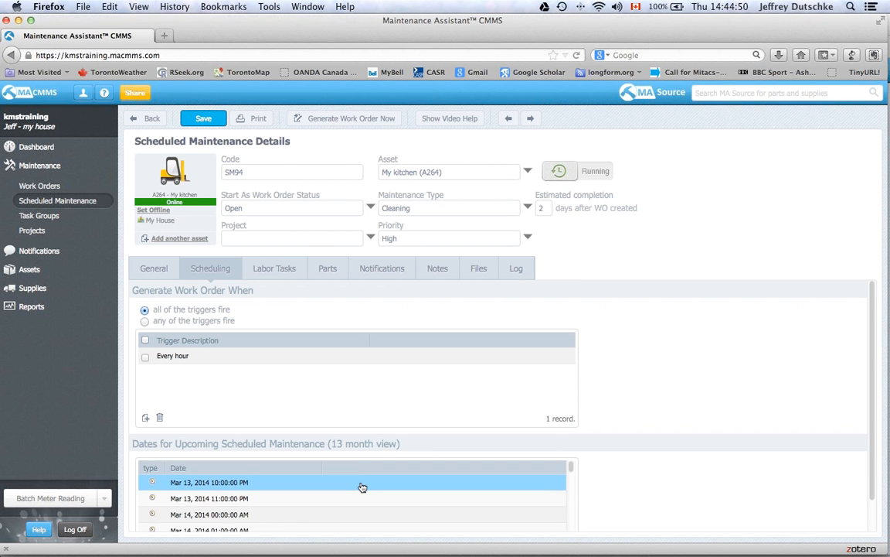
scroll(351, 500, "down", 2)
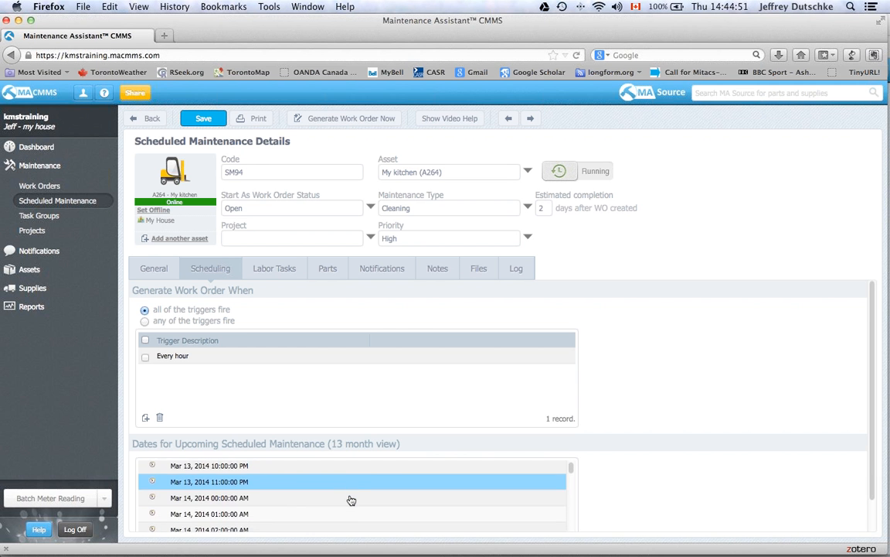
scroll(351, 500, "down", 9)
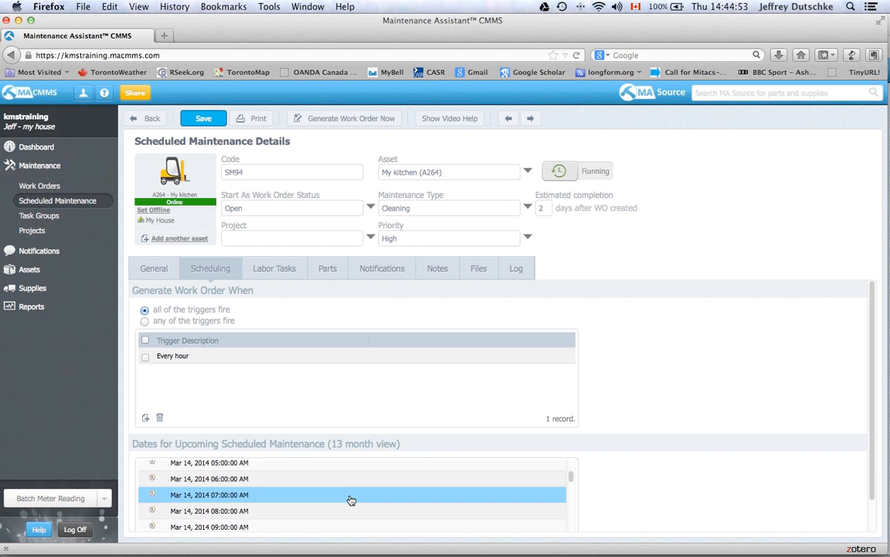
scroll(351, 500, "down", 10)
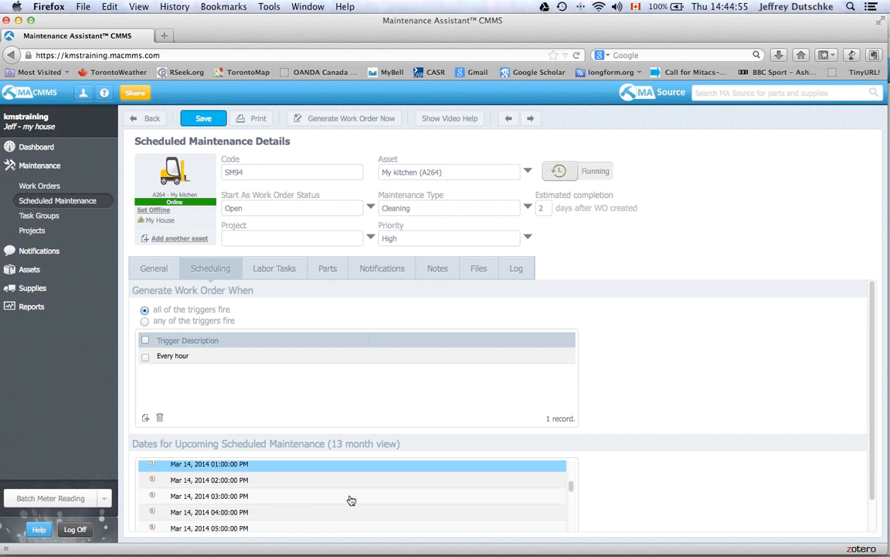
scroll(351, 500, "down", 7)
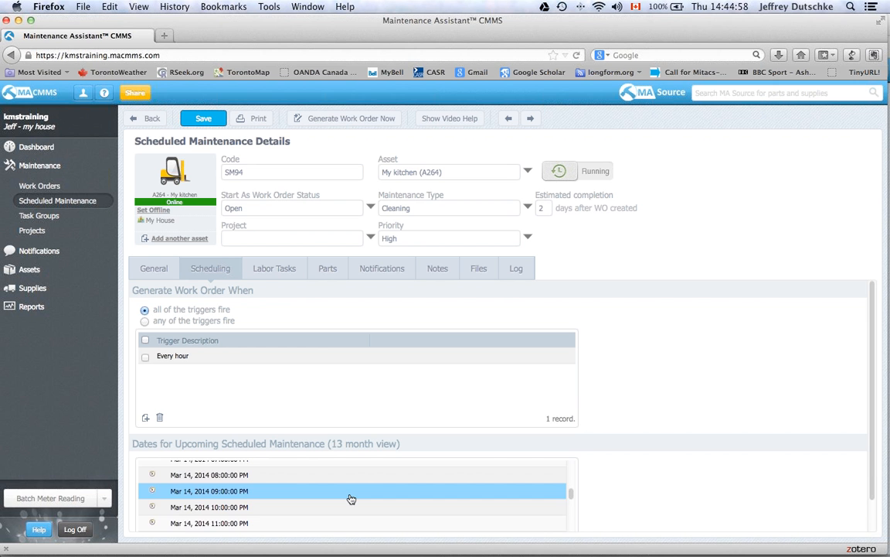
scroll(350, 497, "up", 20)
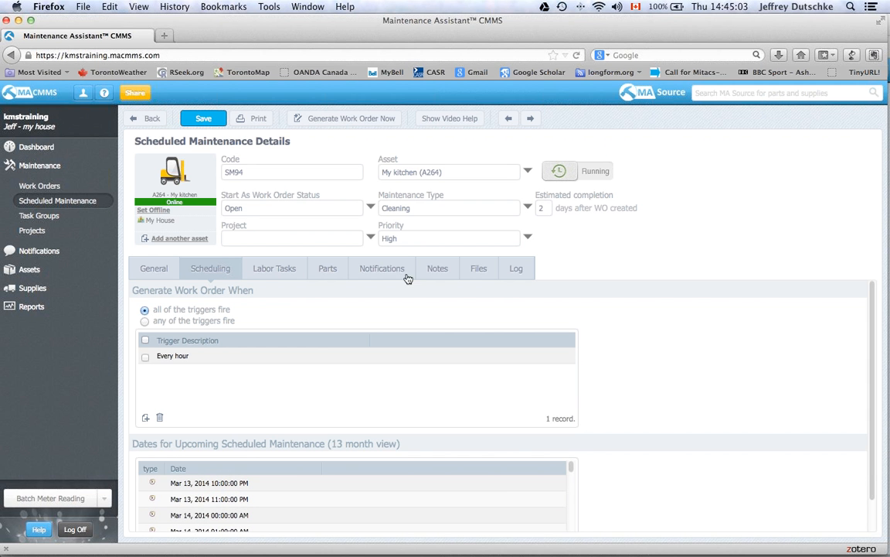
- Review the assigned work orders on the Dashboard, then return to the PowerPoint Worked Examples slideshow
left_click(45, 144)
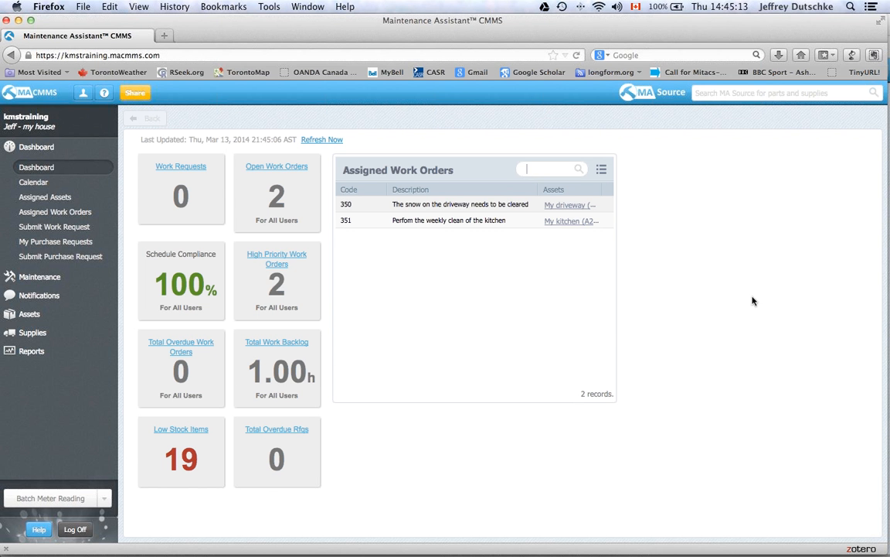
key("super+Tab")
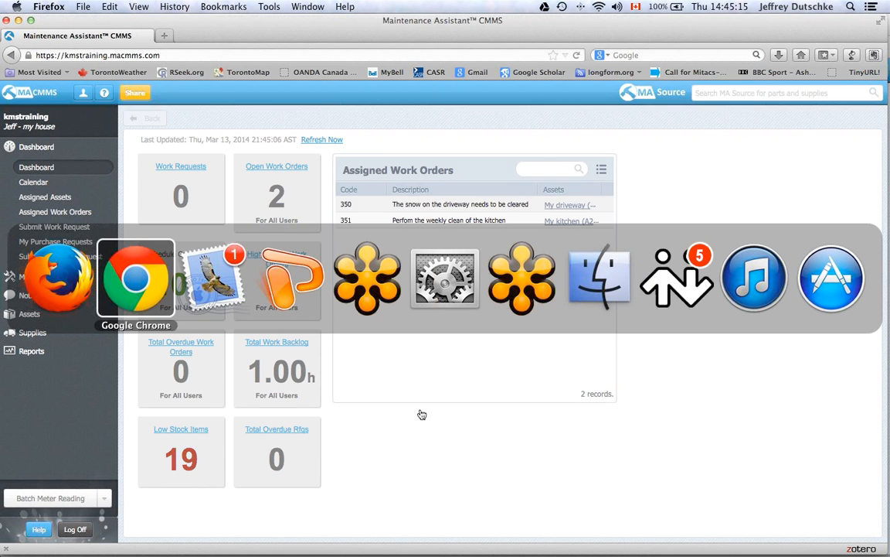
left_click(286, 283)
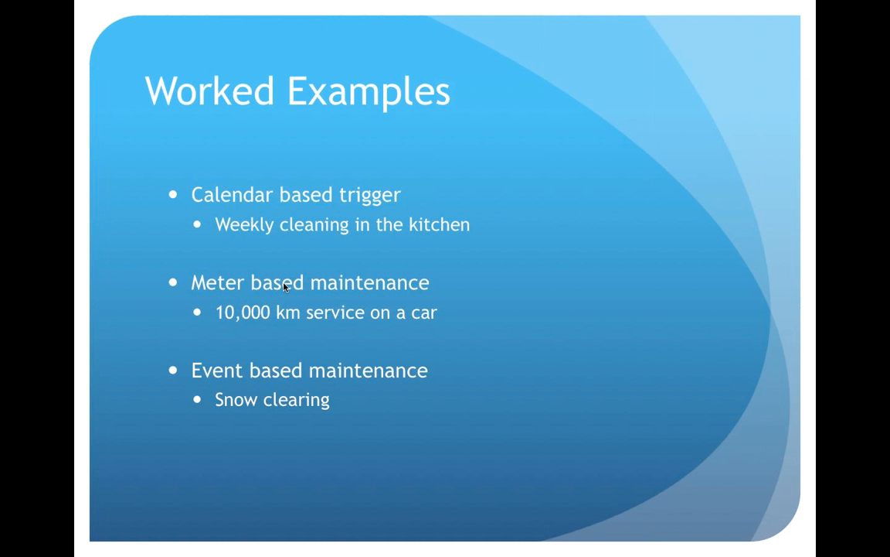